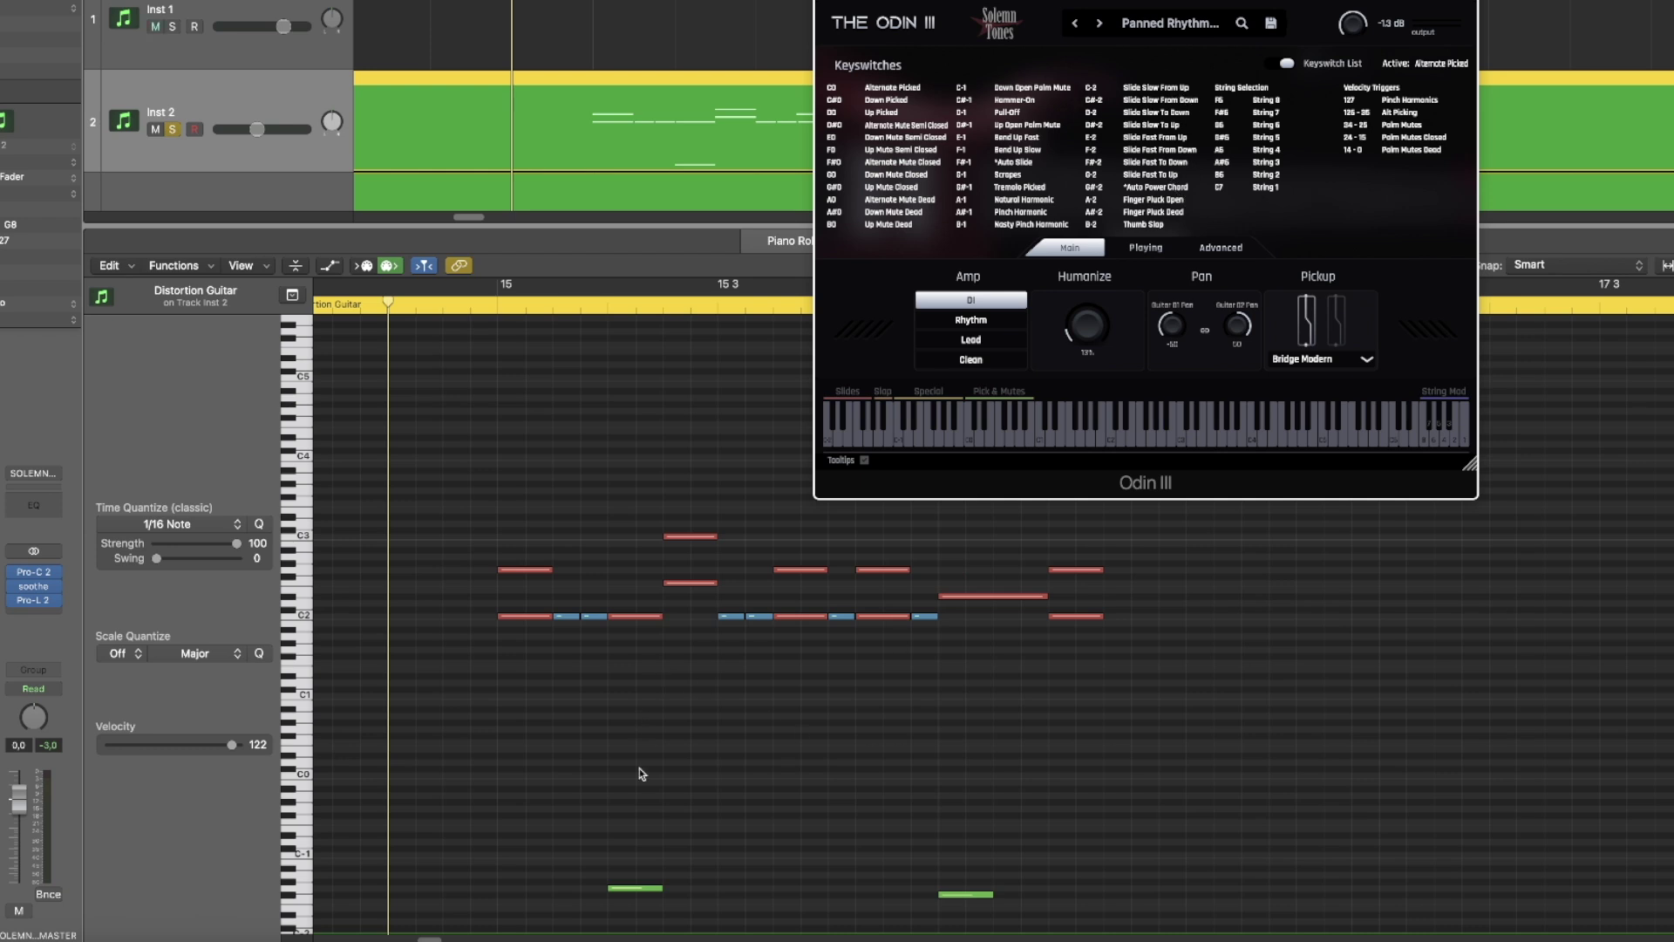
{"action": "key", "text": "space"}
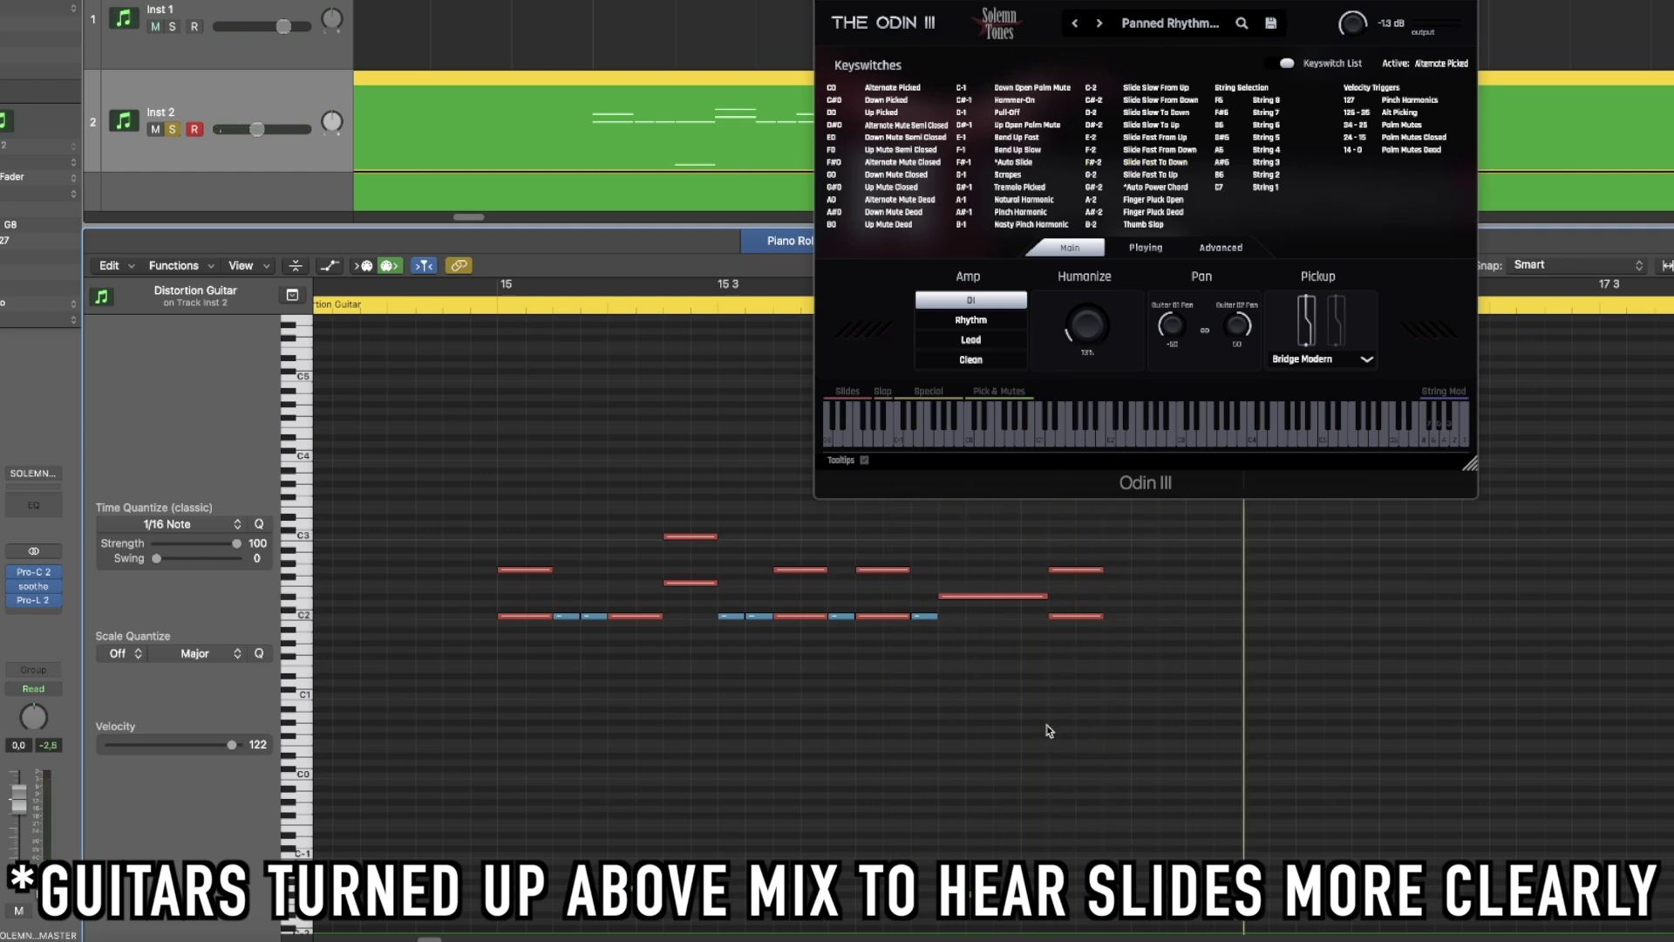
{"action": "key", "text": "space"}
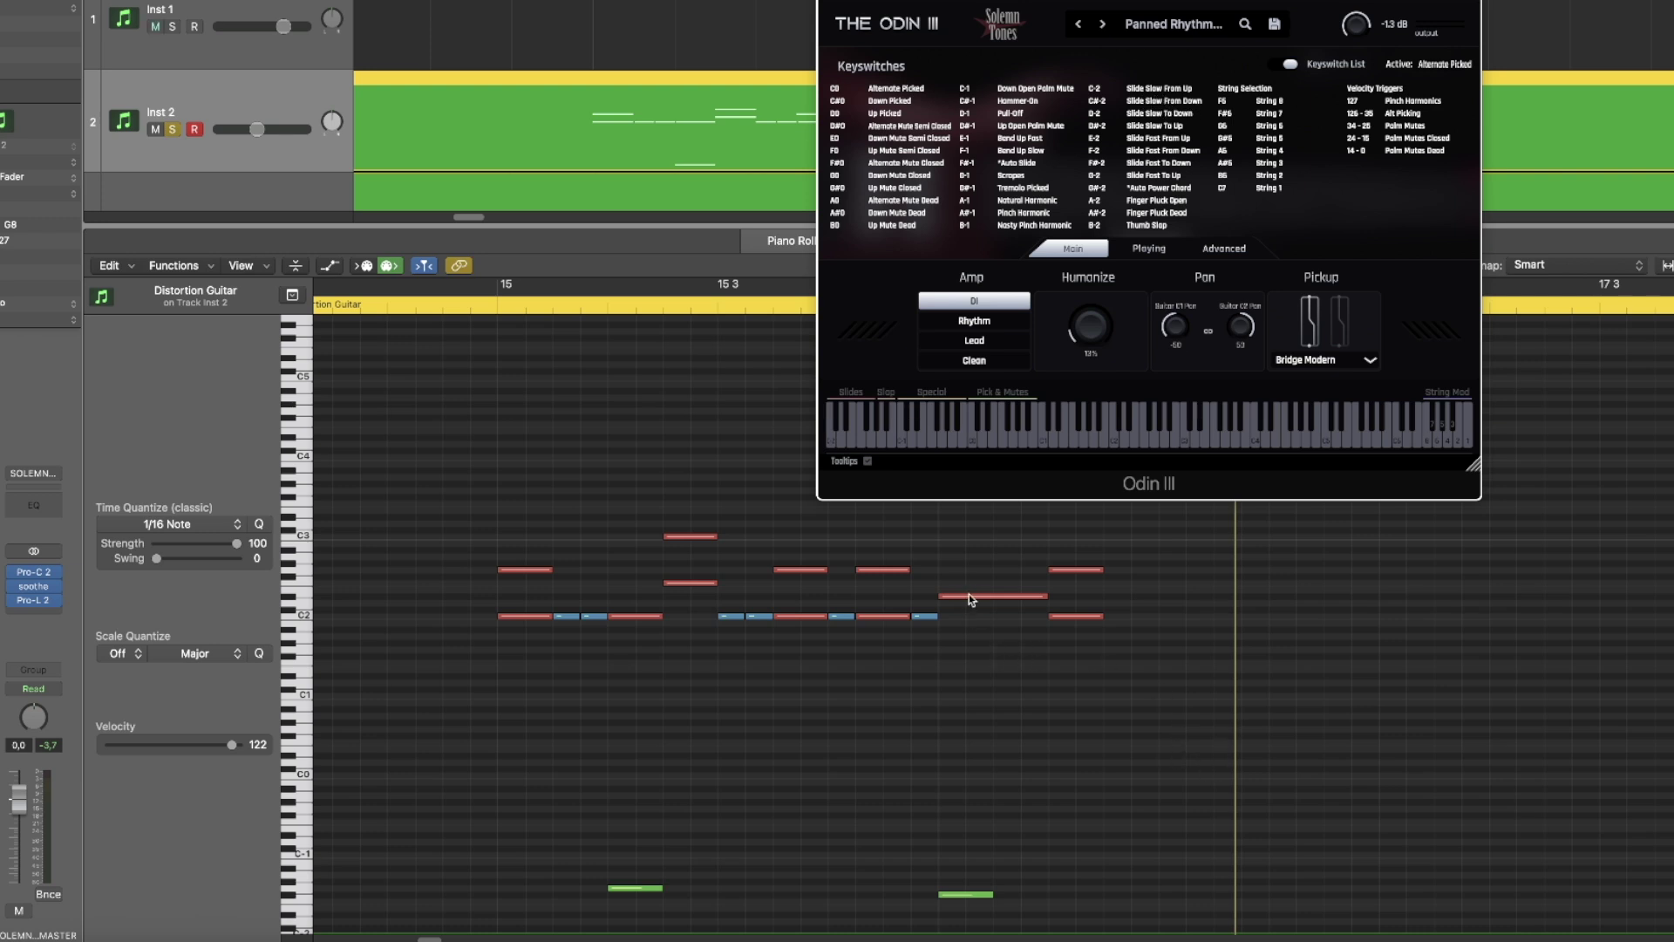
{"action": "mouse_move", "coordinate": [964, 602]}
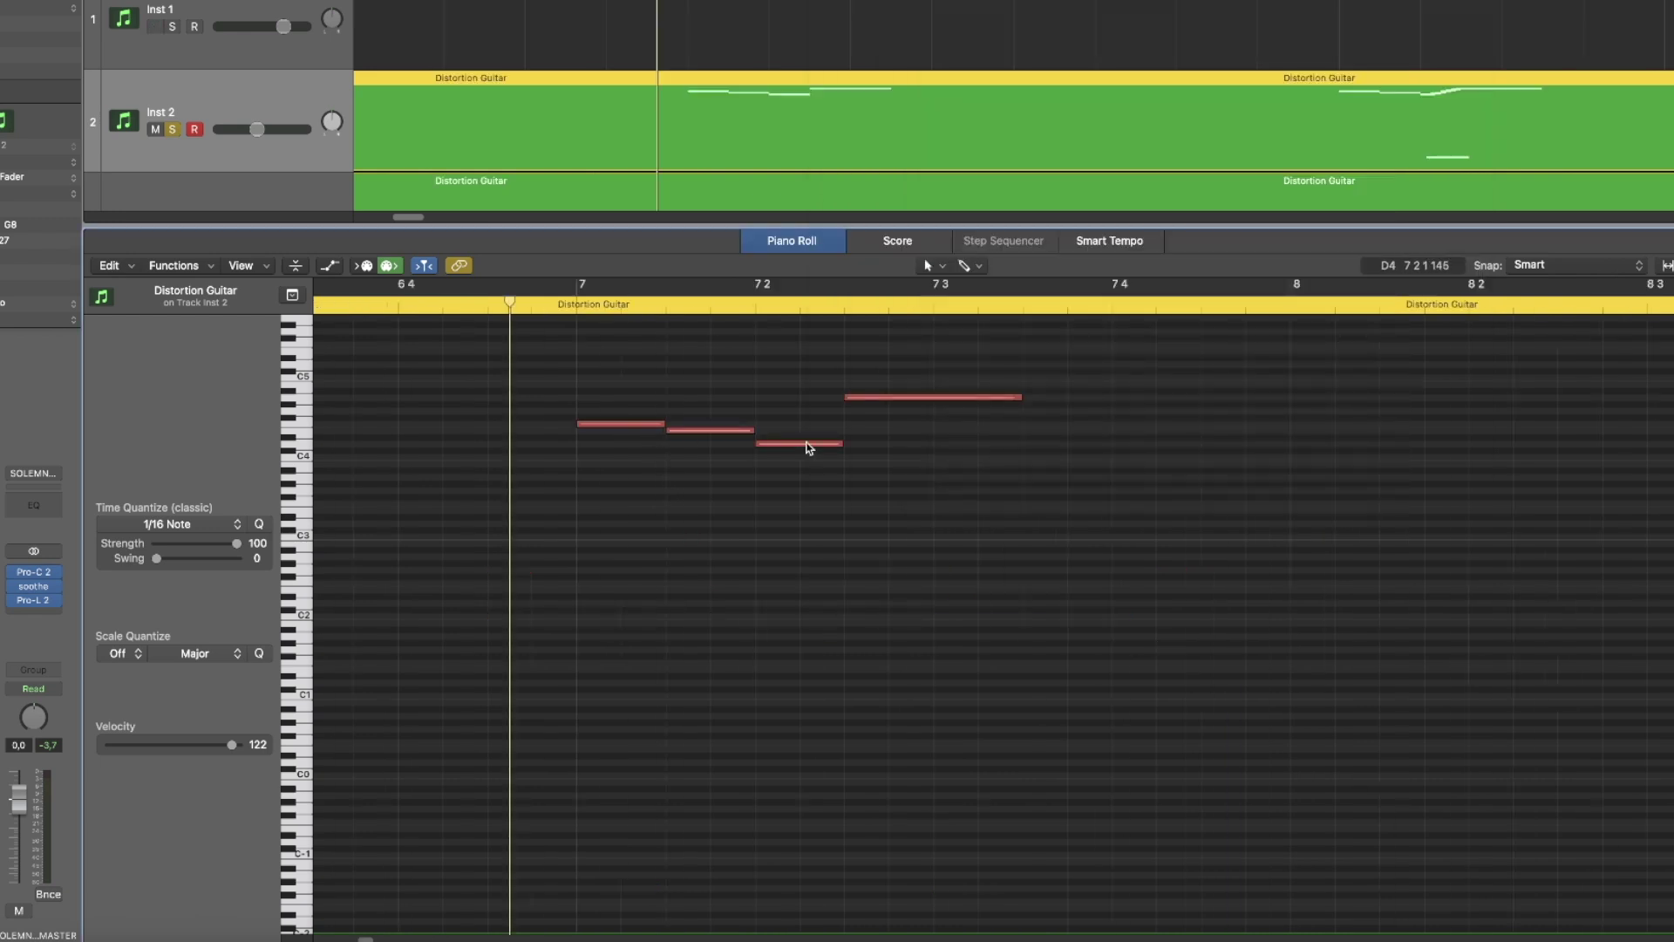
Step: Play the bar-7 slide phrase and place the playhead at the end of the third red note
{"action": "key", "text": "space"}
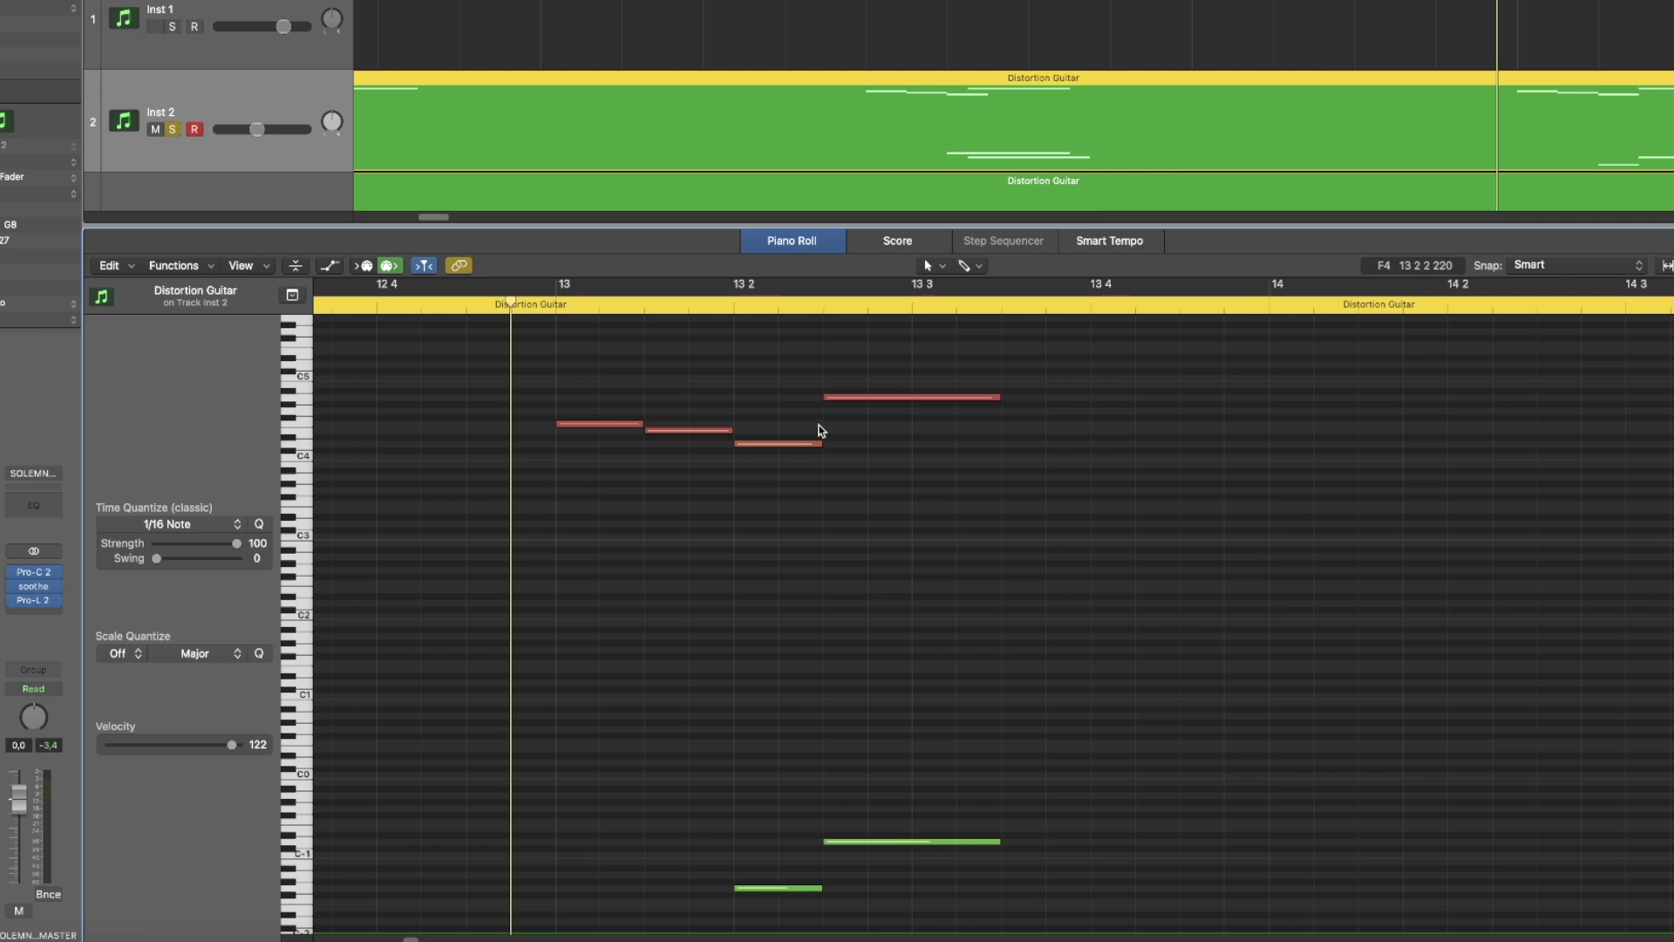
{"action": "left_click", "coordinate": [824, 307]}
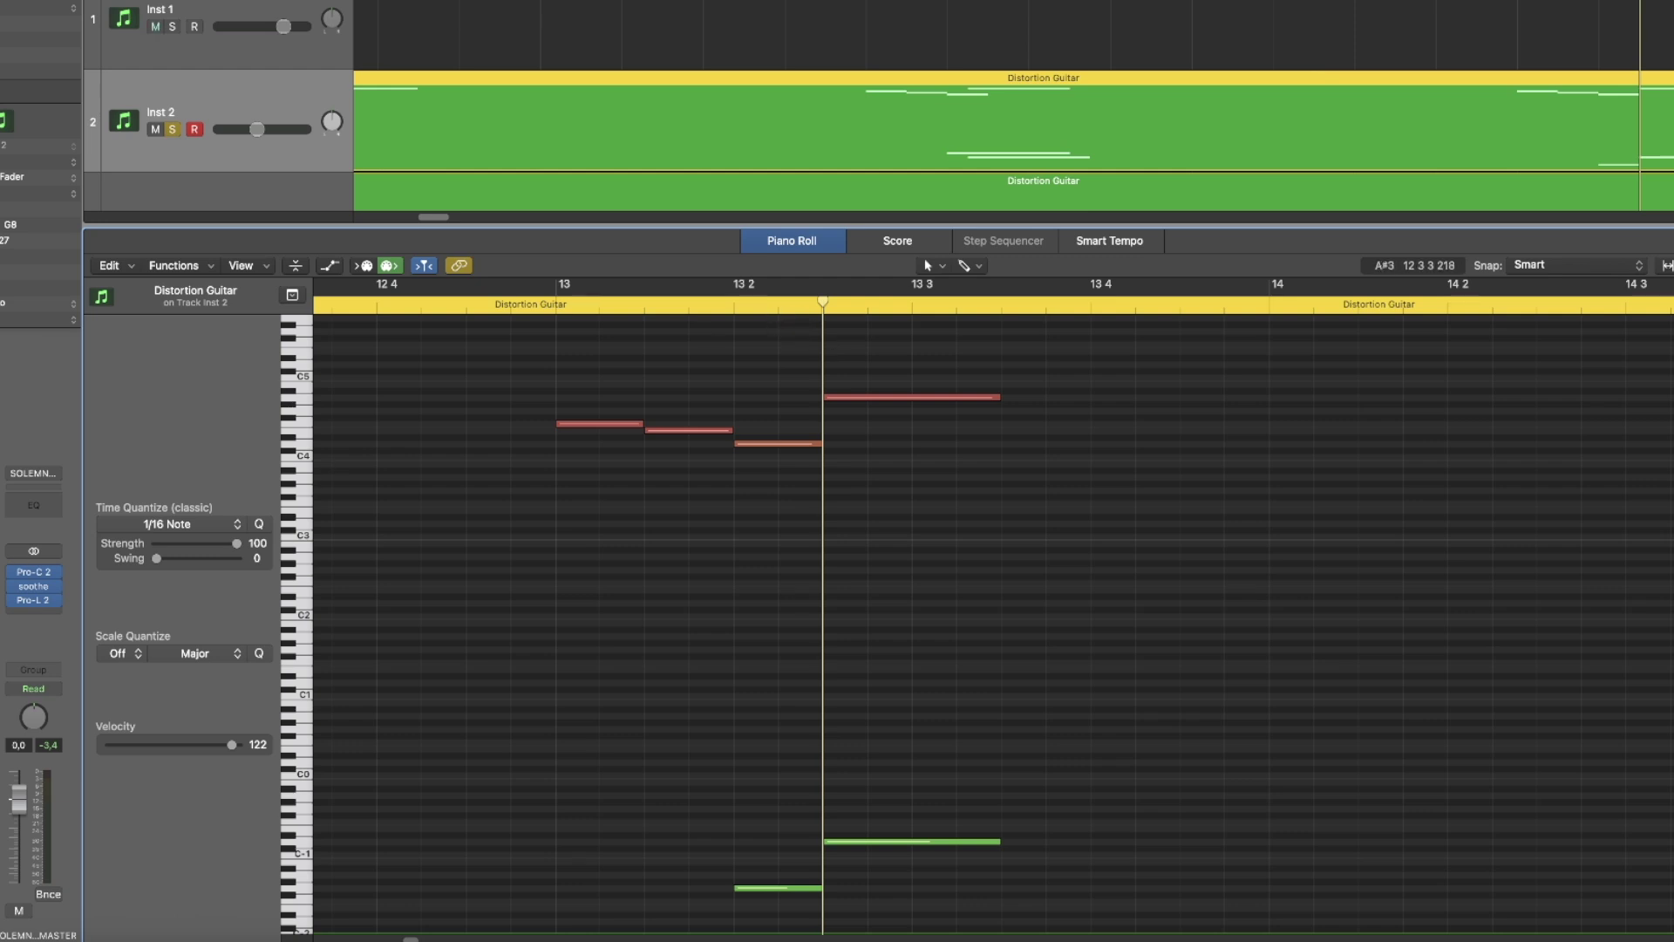
Step: View Odin III's Playing options, close the plug-in, and play the bar-13 phrase from just before bar 13
{"action": "key", "text": "v"}
{"action": "left_click", "coordinate": [1150, 249]}
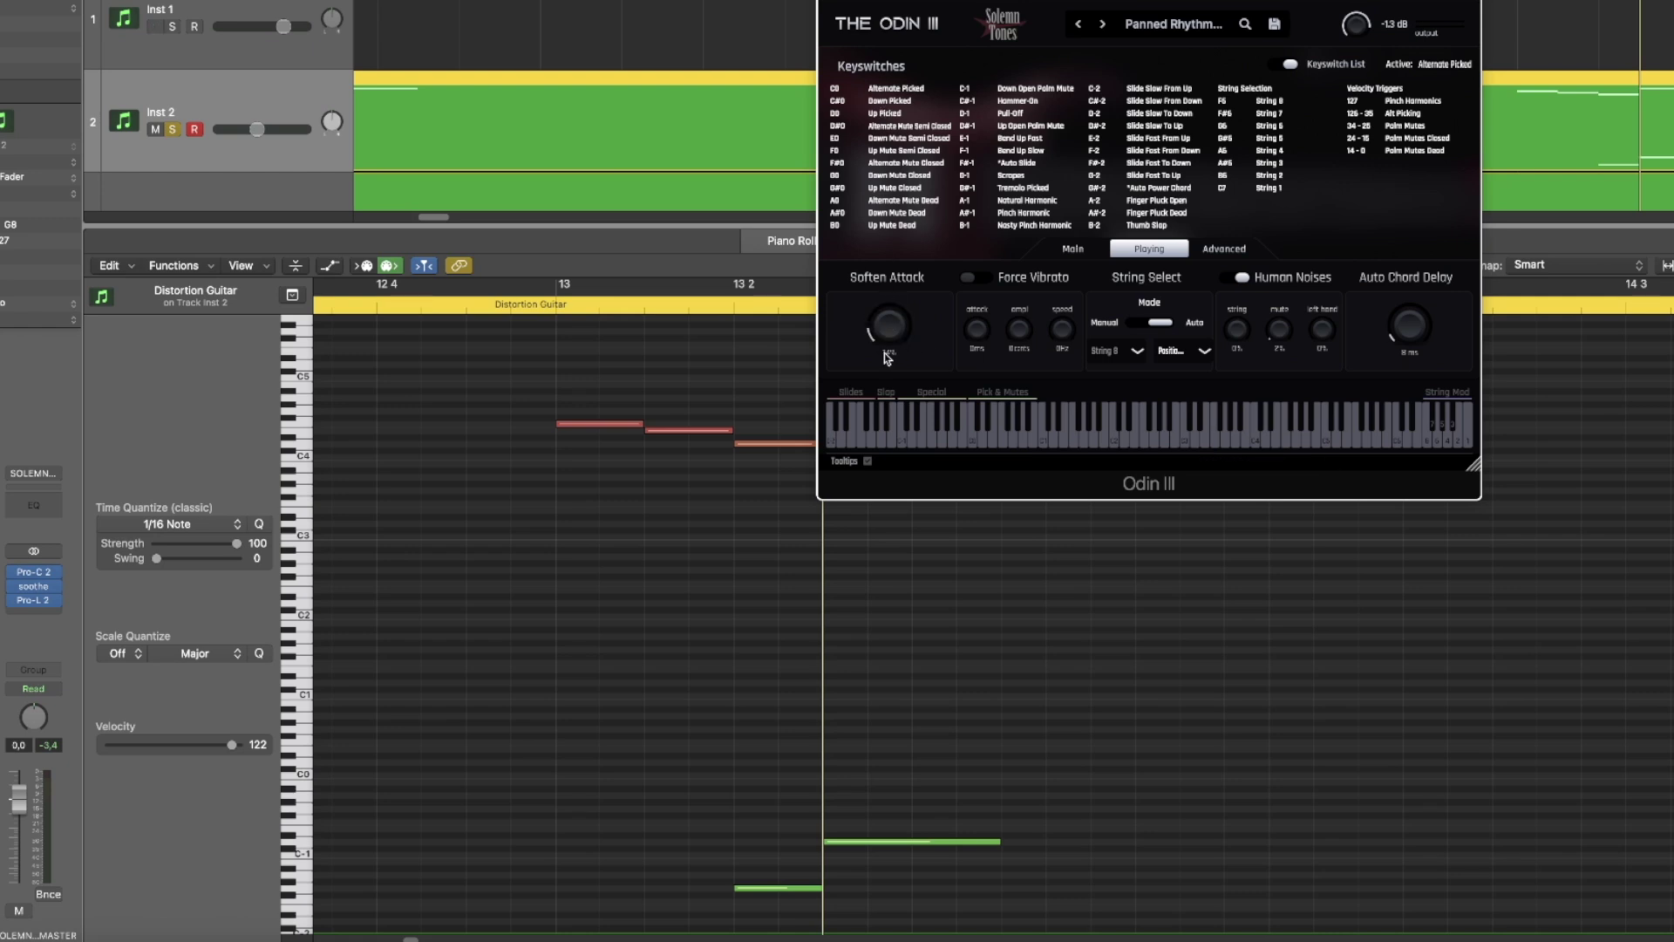
{"action": "left_click", "coordinate": [851, 2]}
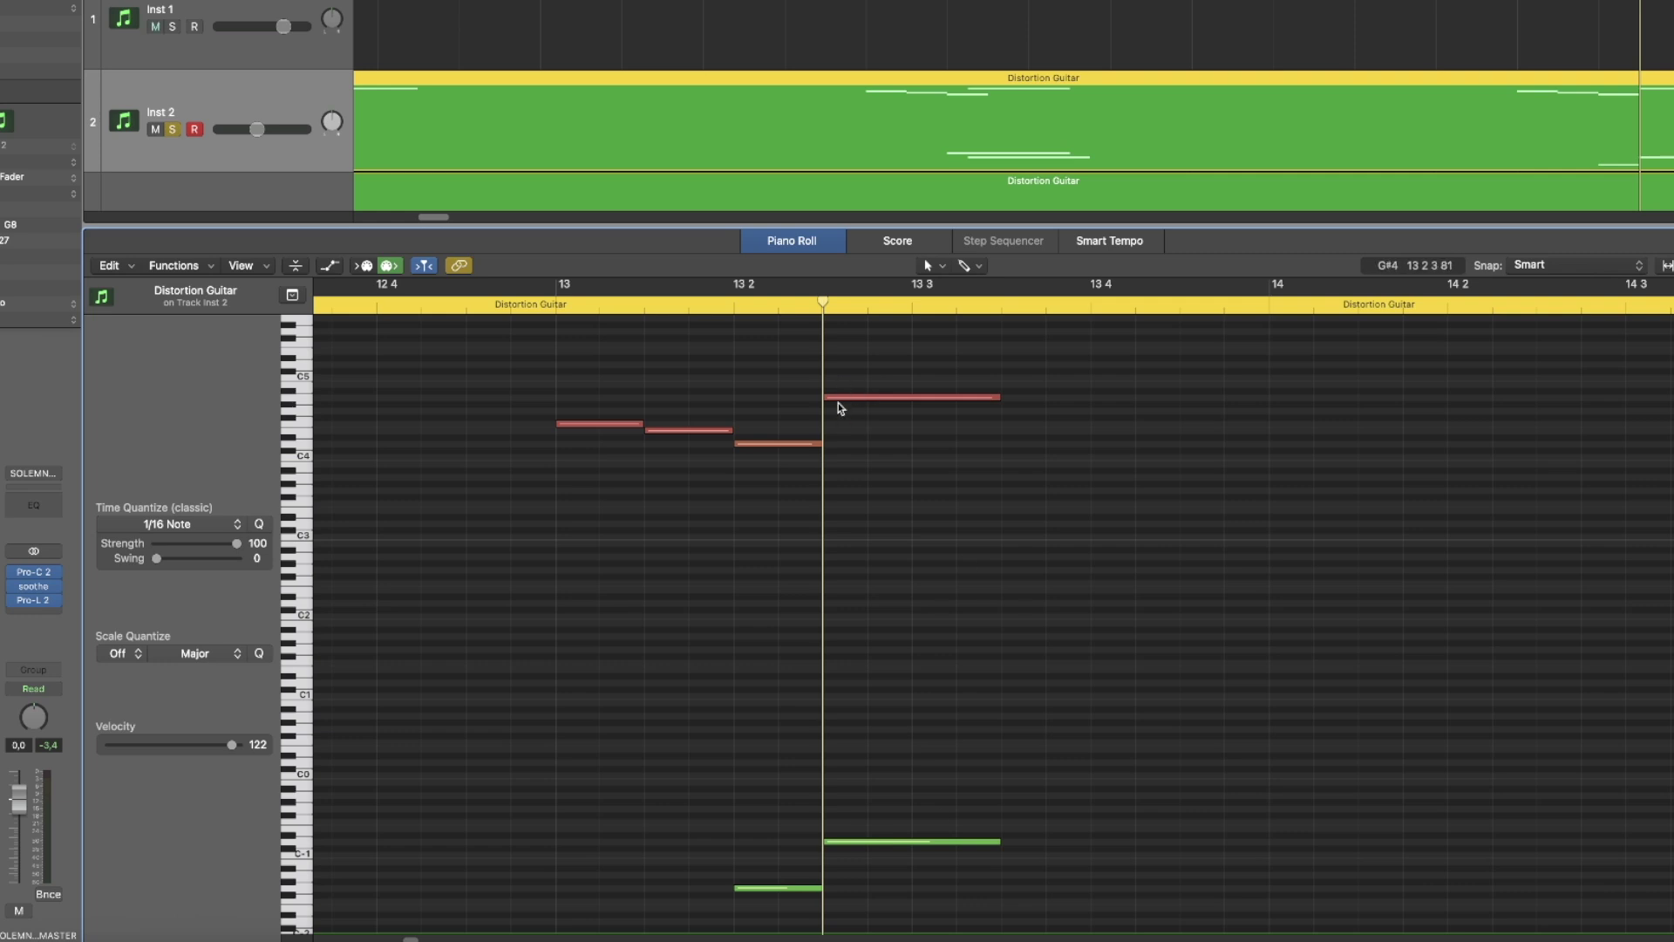
{"action": "left_click", "coordinate": [524, 312]}
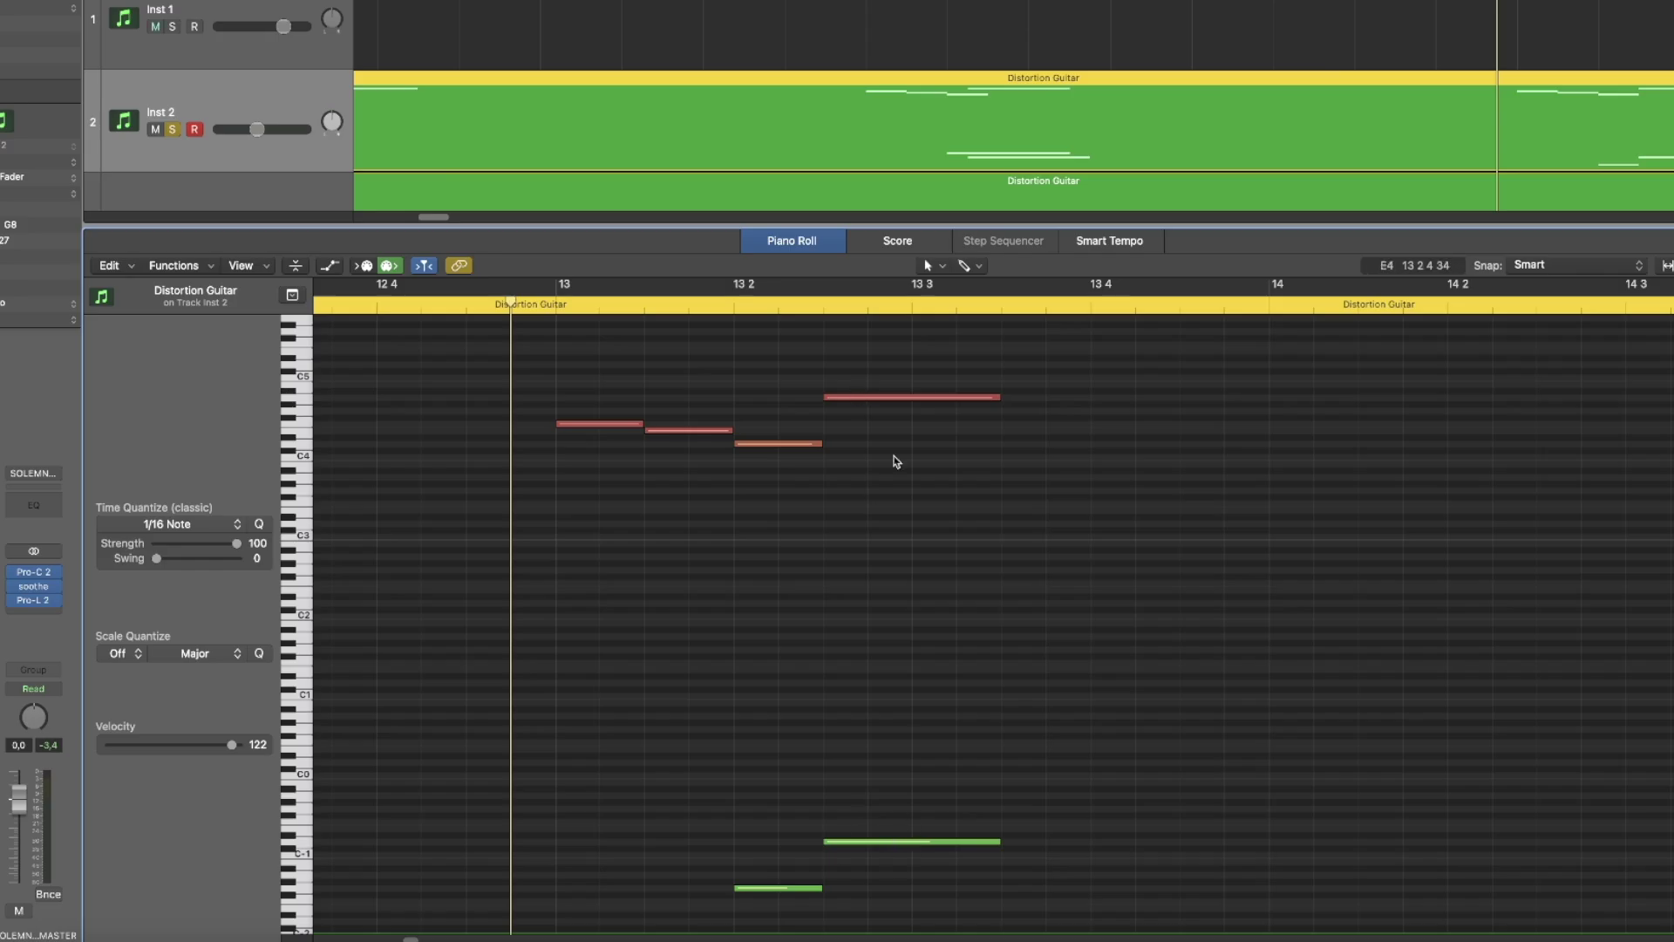
{"action": "key", "text": "space"}
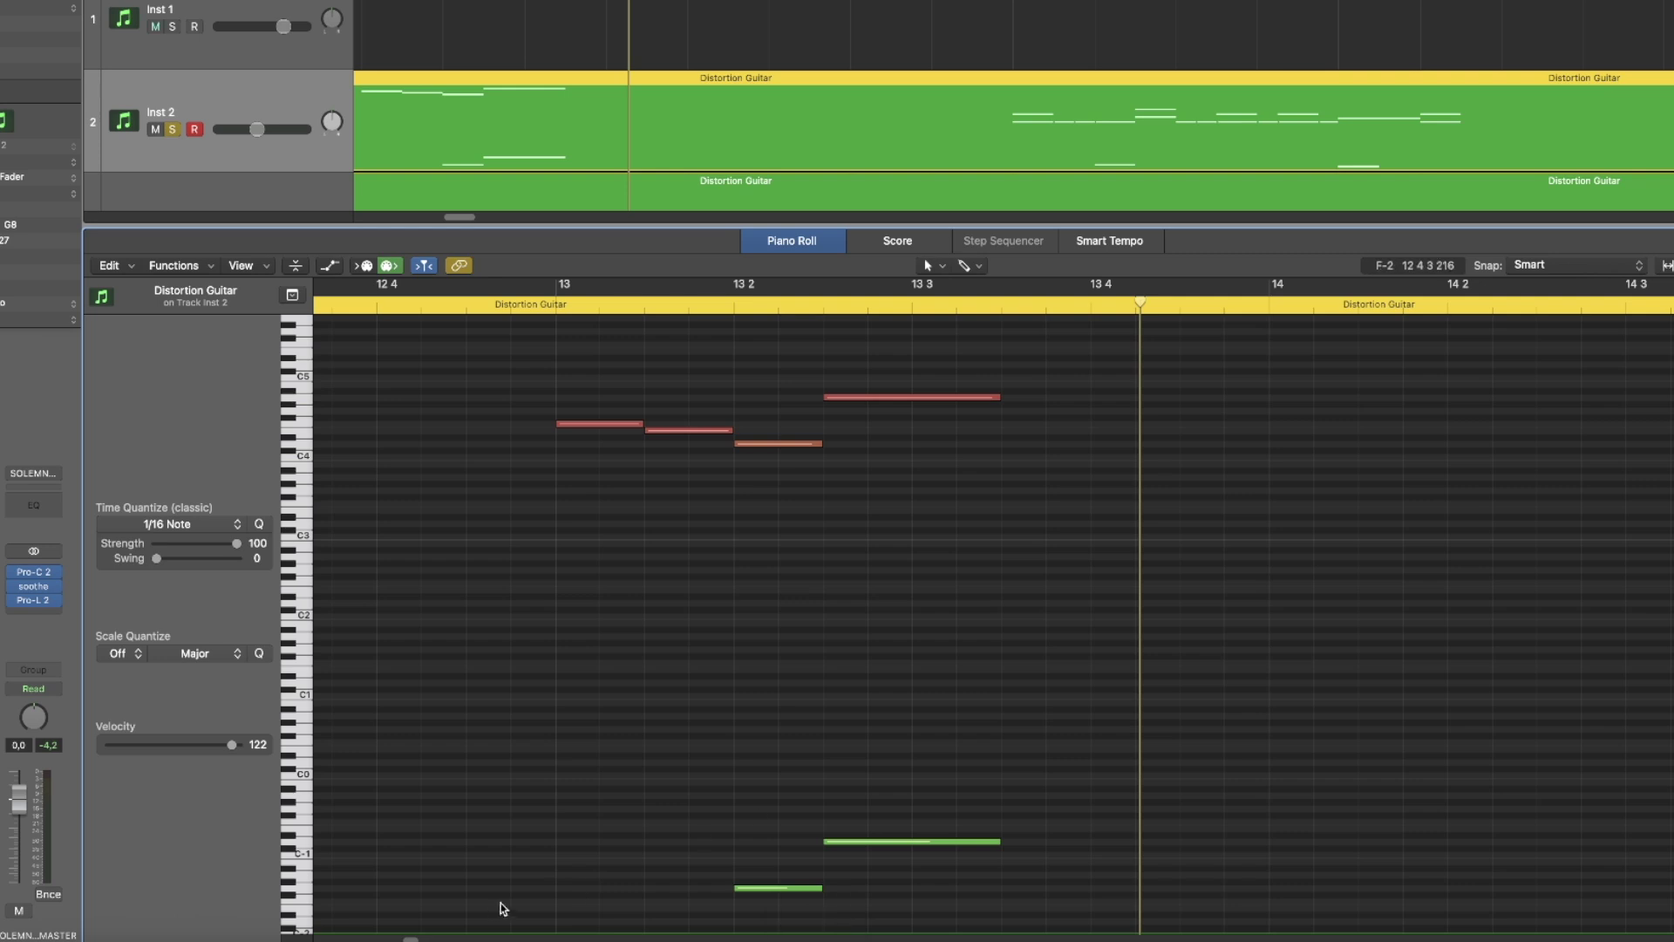
Step: Return to bar 11, switch Autoslide off and enable Keyswitch List on Odin III's Advanced page
{"action": "key", "text": "Return"}
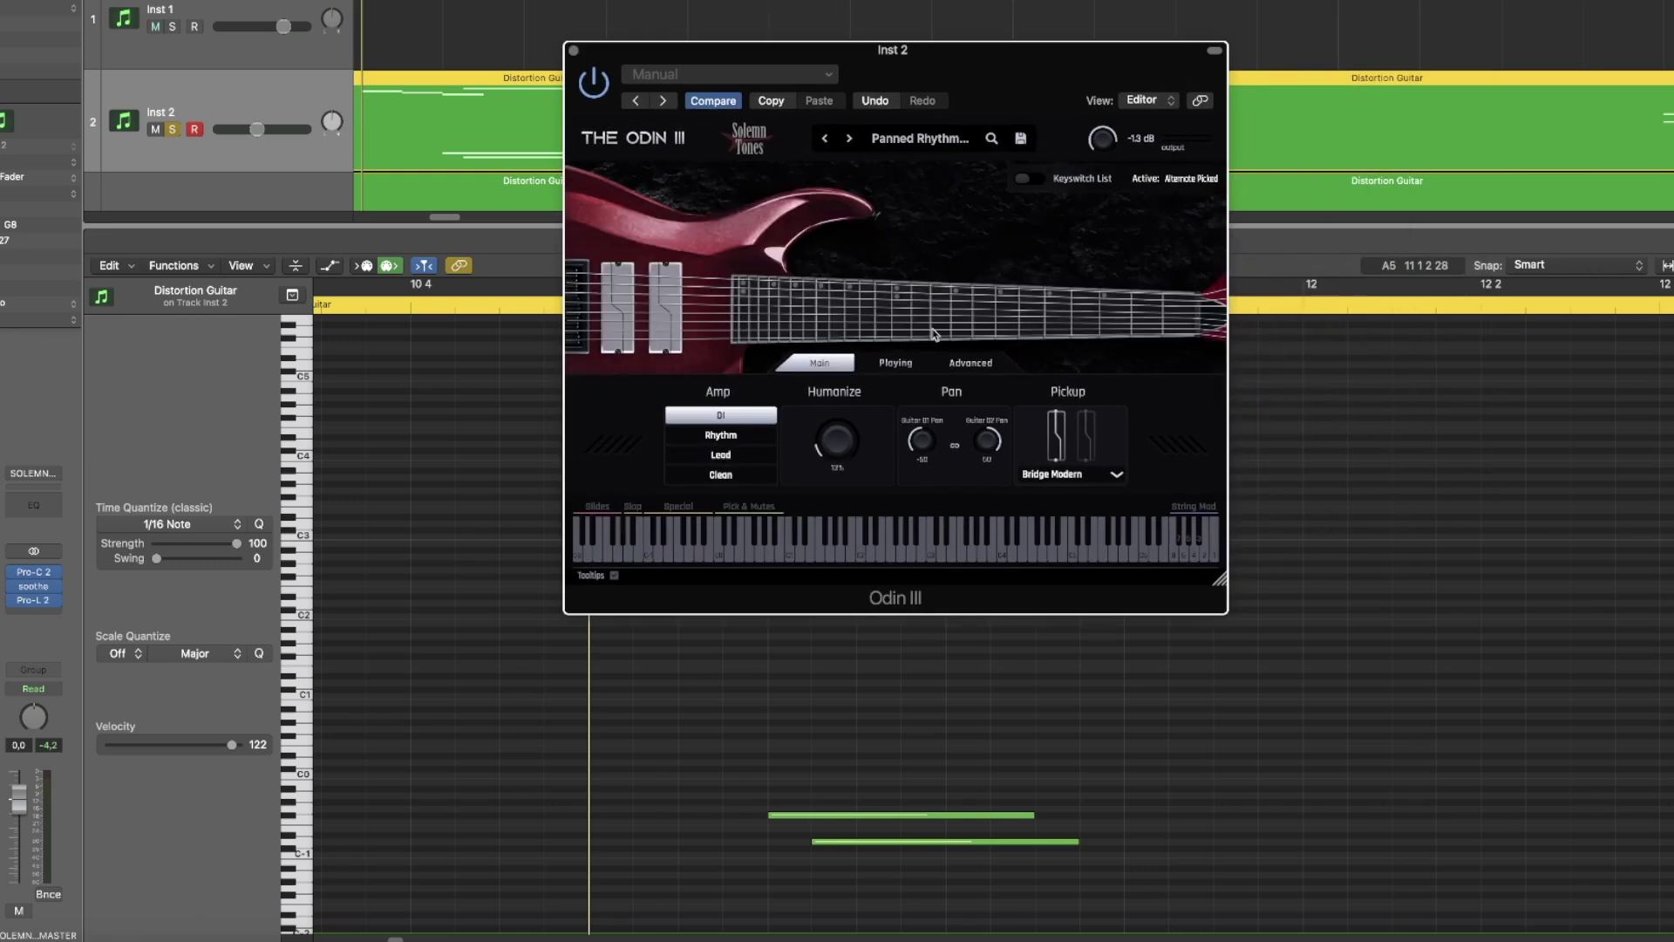
{"action": "left_click", "coordinate": [964, 361]}
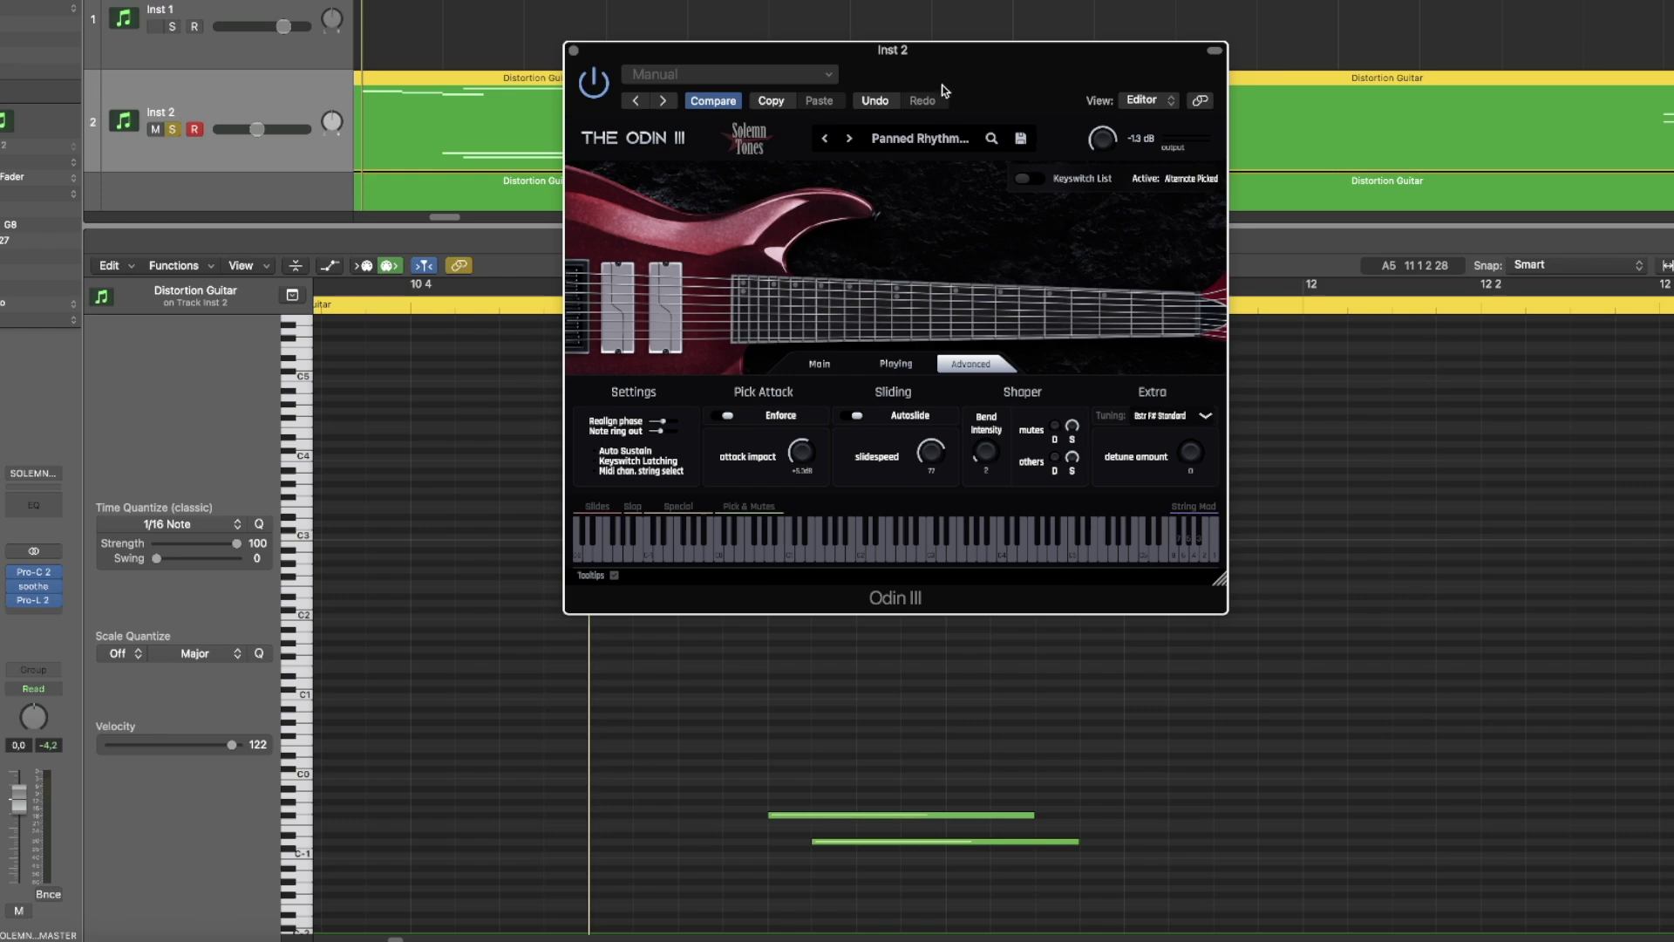
{"action": "left_click_drag", "start_coordinate": [986, 83], "coordinate": [1435, 12]}
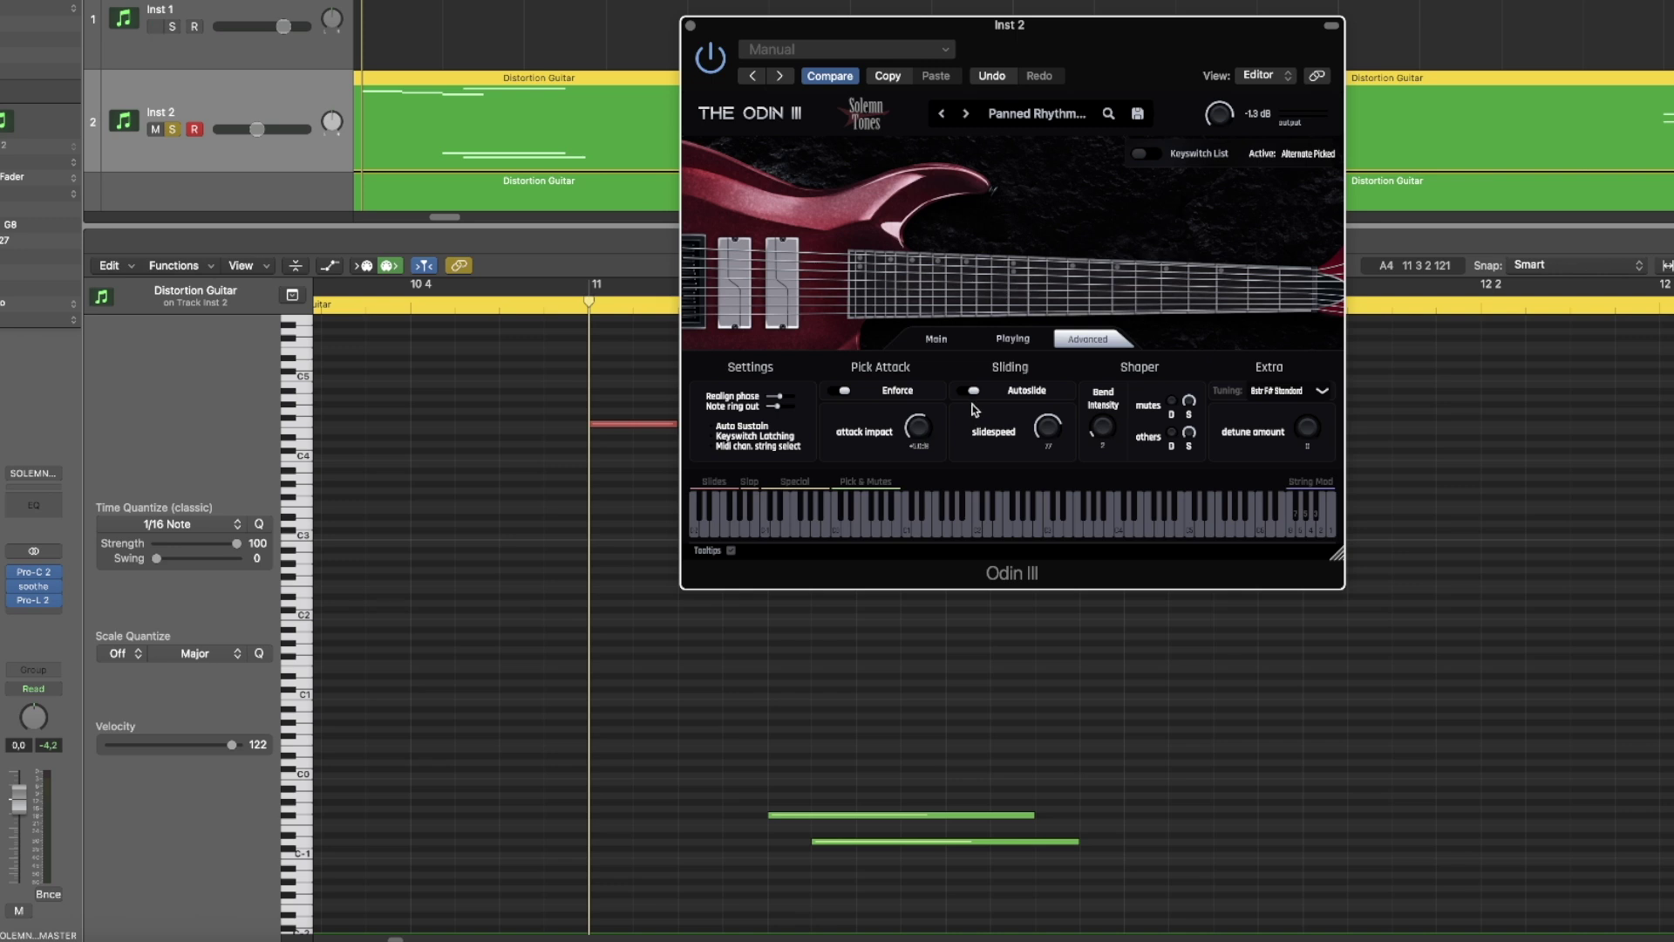
{"action": "left_click", "coordinate": [973, 390]}
{"action": "left_click", "coordinate": [1152, 155]}
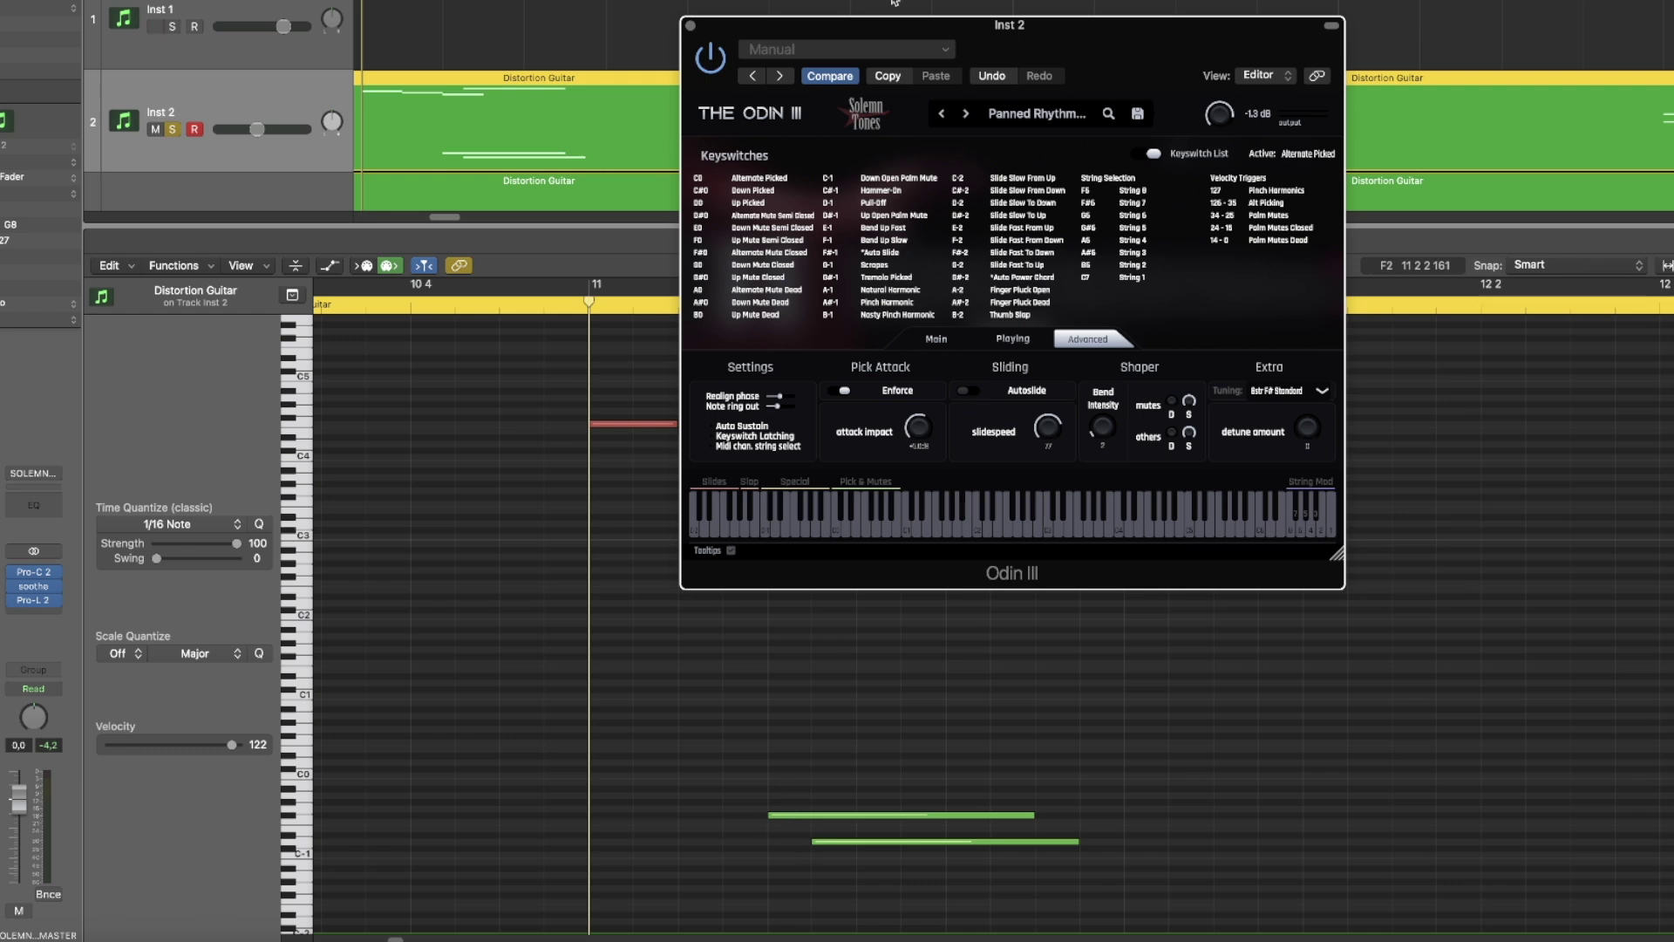
{"action": "left_click_drag", "start_coordinate": [894, 24], "coordinate": [1334, 0]}
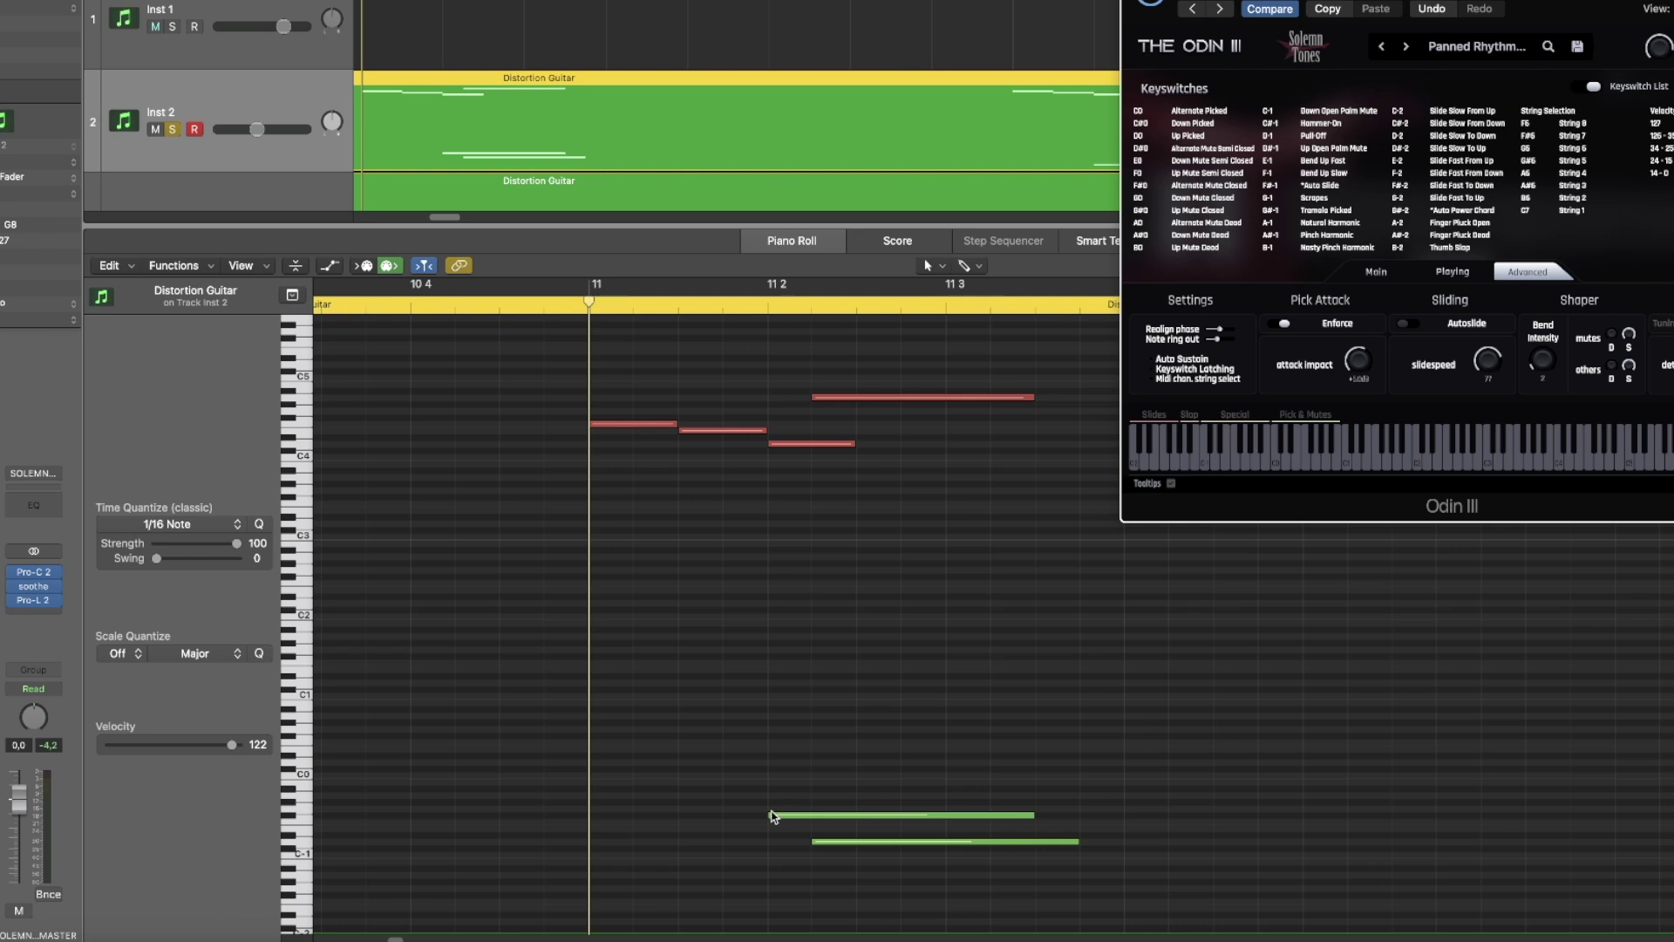
Step: Select and deselect the lower green keyswitch note, then drag the Odin III editor fully into view
{"action": "mouse_move", "coordinate": [783, 450]}
{"action": "left_click", "coordinate": [831, 842]}
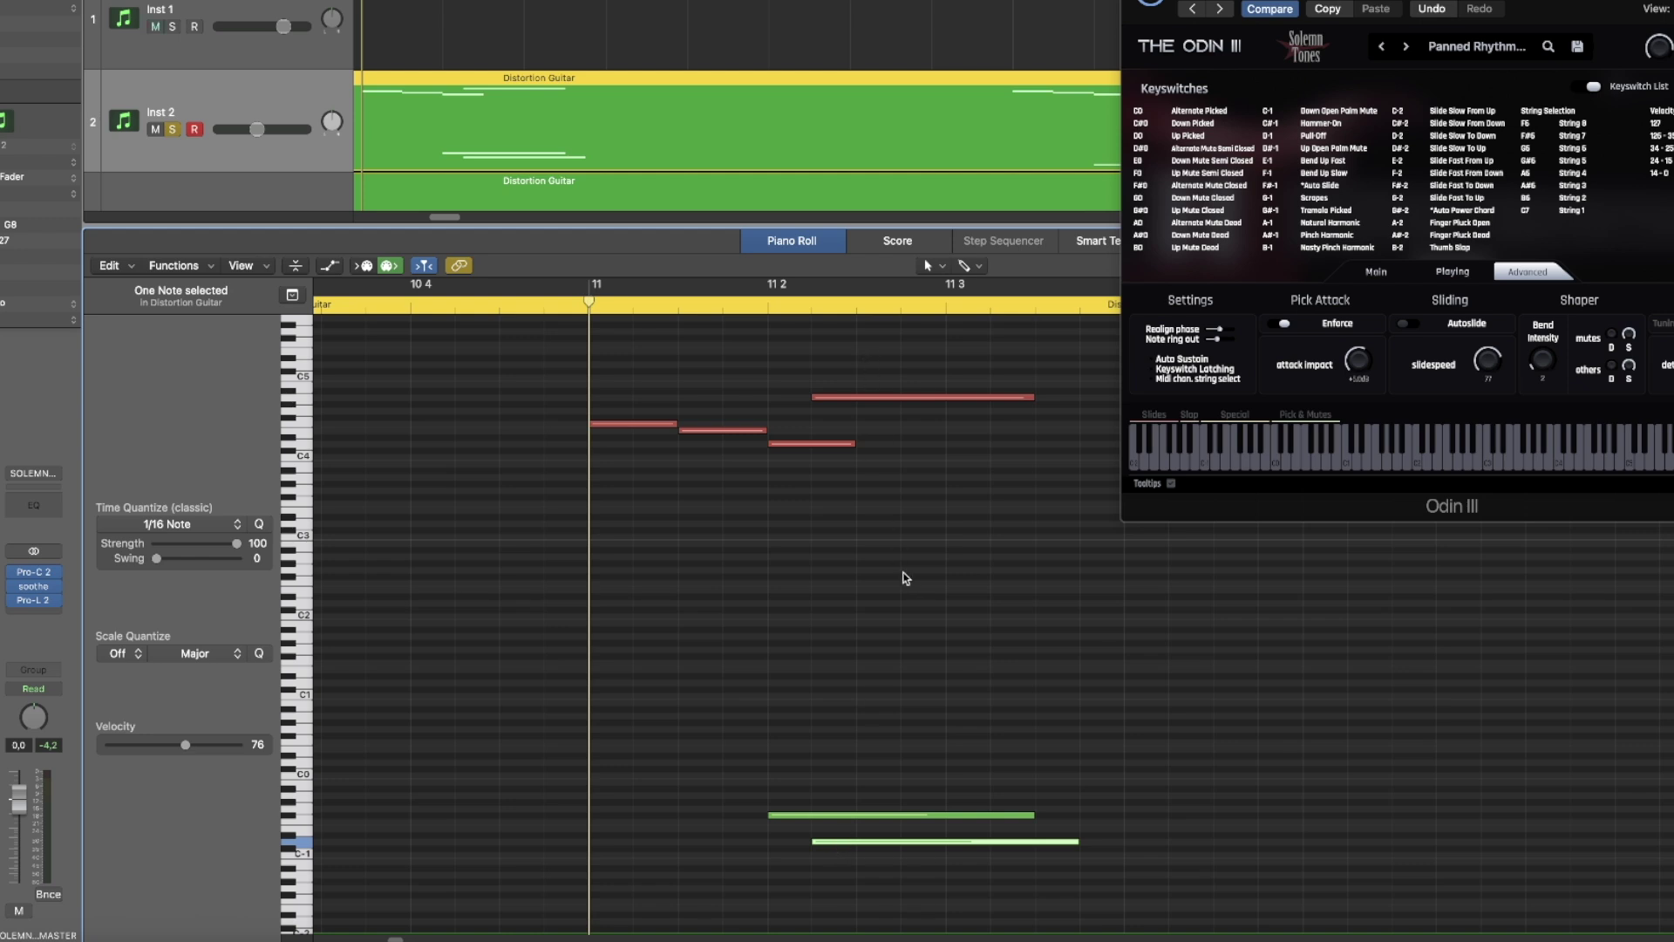
{"action": "left_click", "coordinate": [905, 577]}
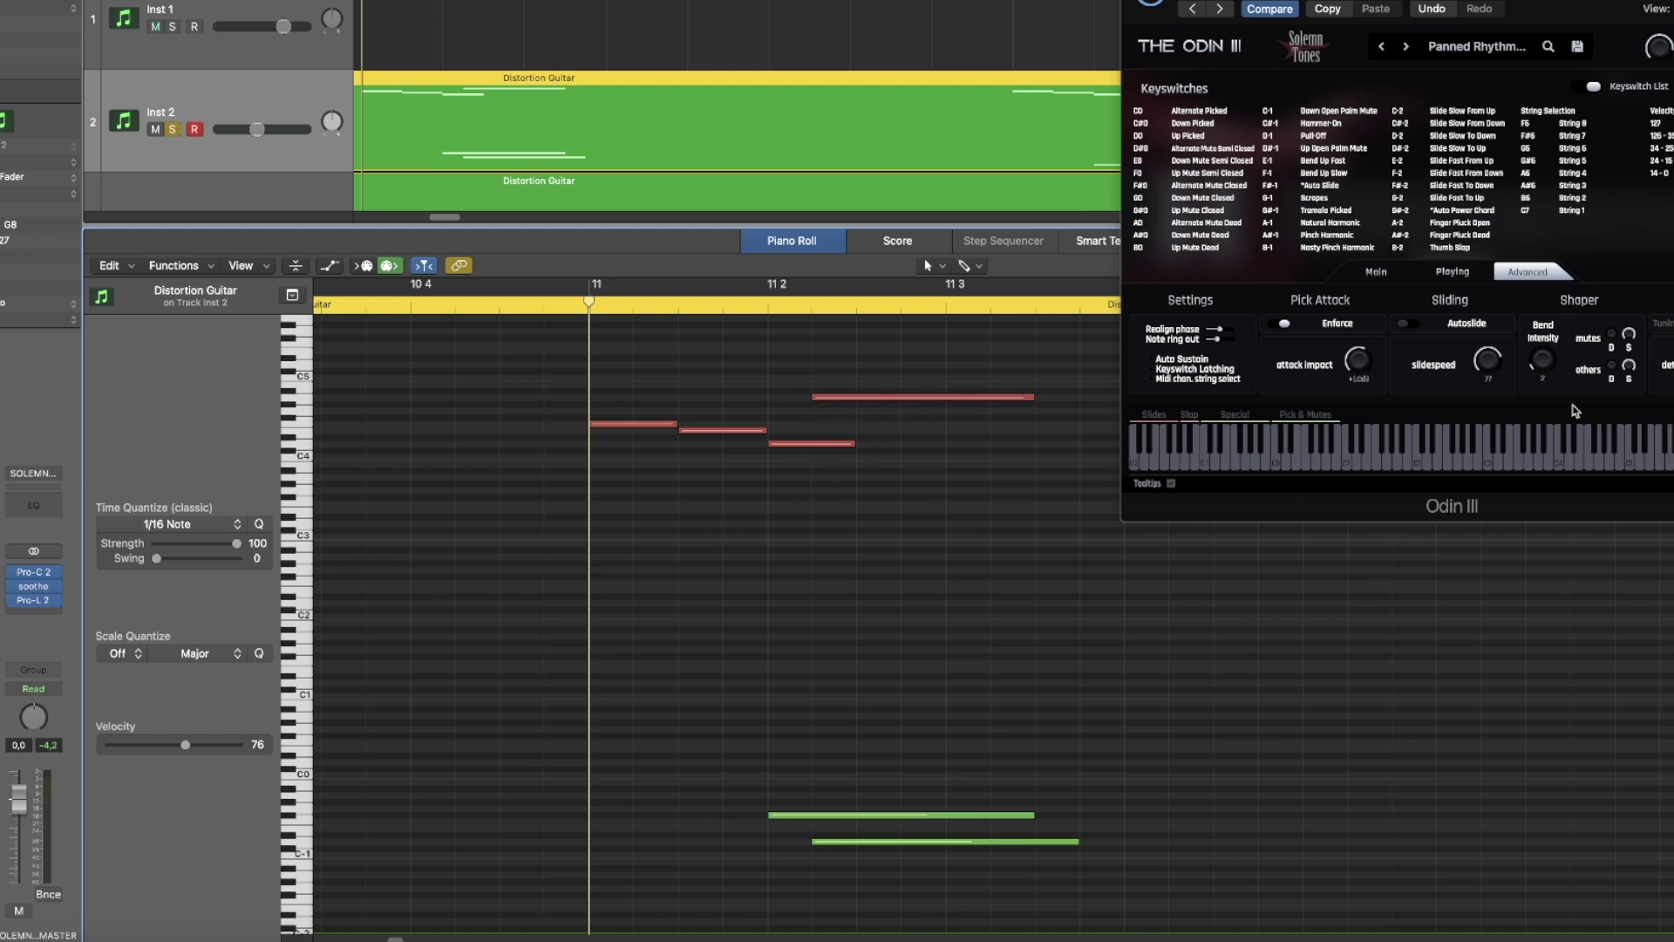
{"action": "left_click_drag", "start_coordinate": [1576, 410], "coordinate": [1391, 415]}
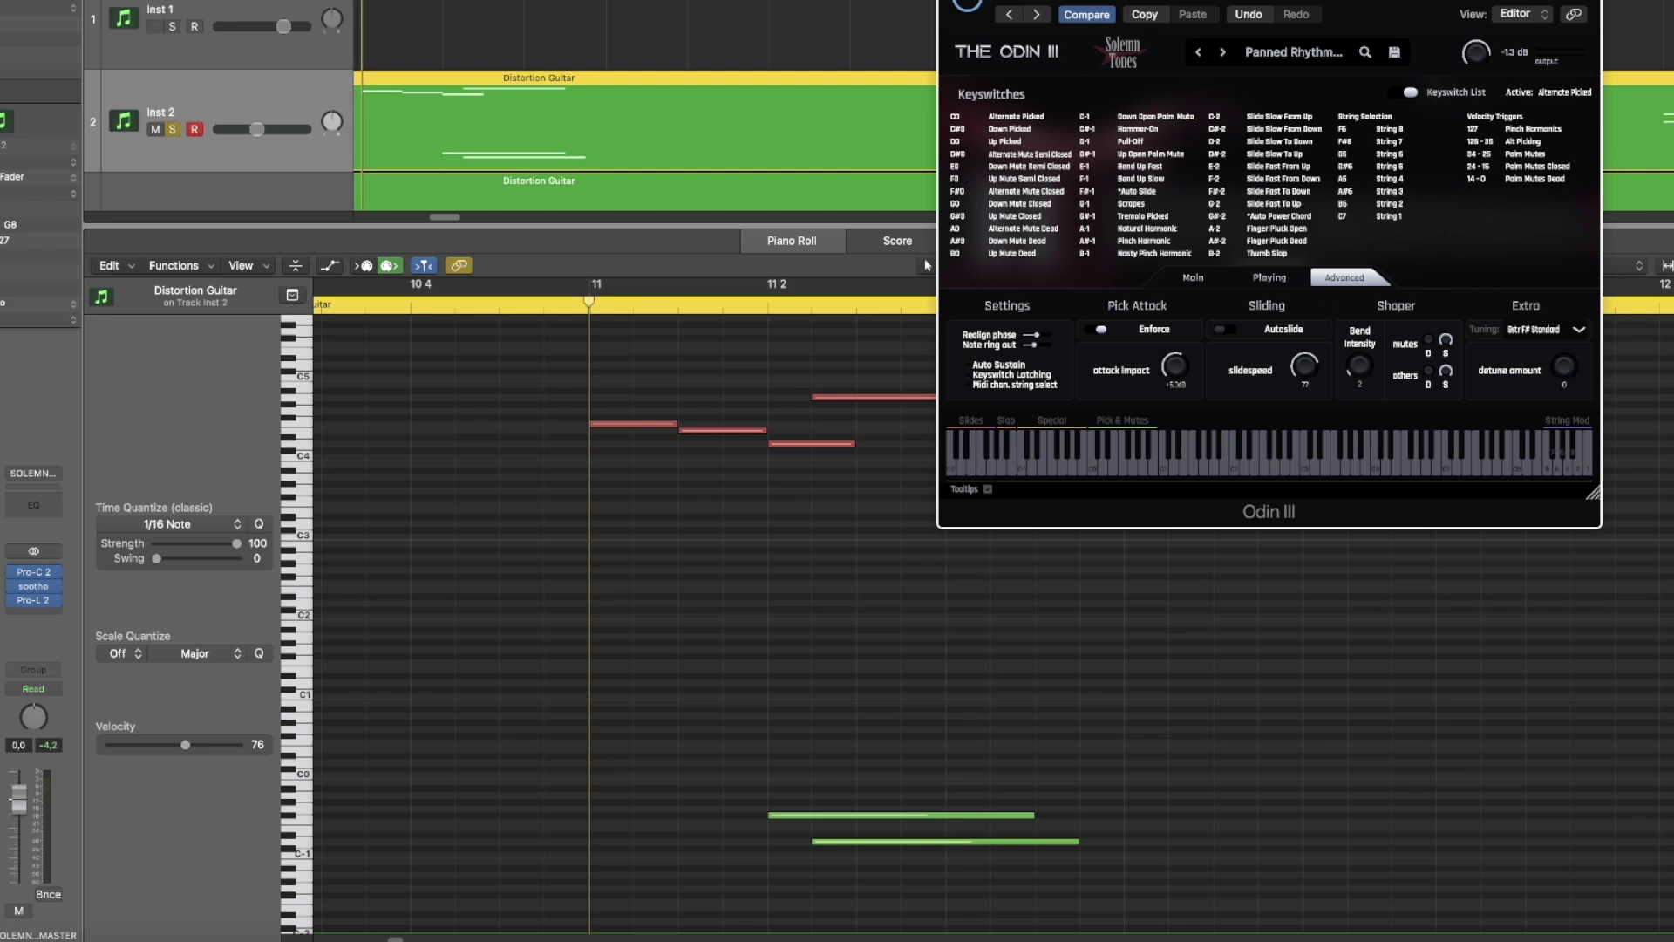
Step: Close Odin III and play the bar-11 guitar phrase, stopping back at bar 11
{"action": "key", "text": "v"}
{"action": "key", "text": "space"}
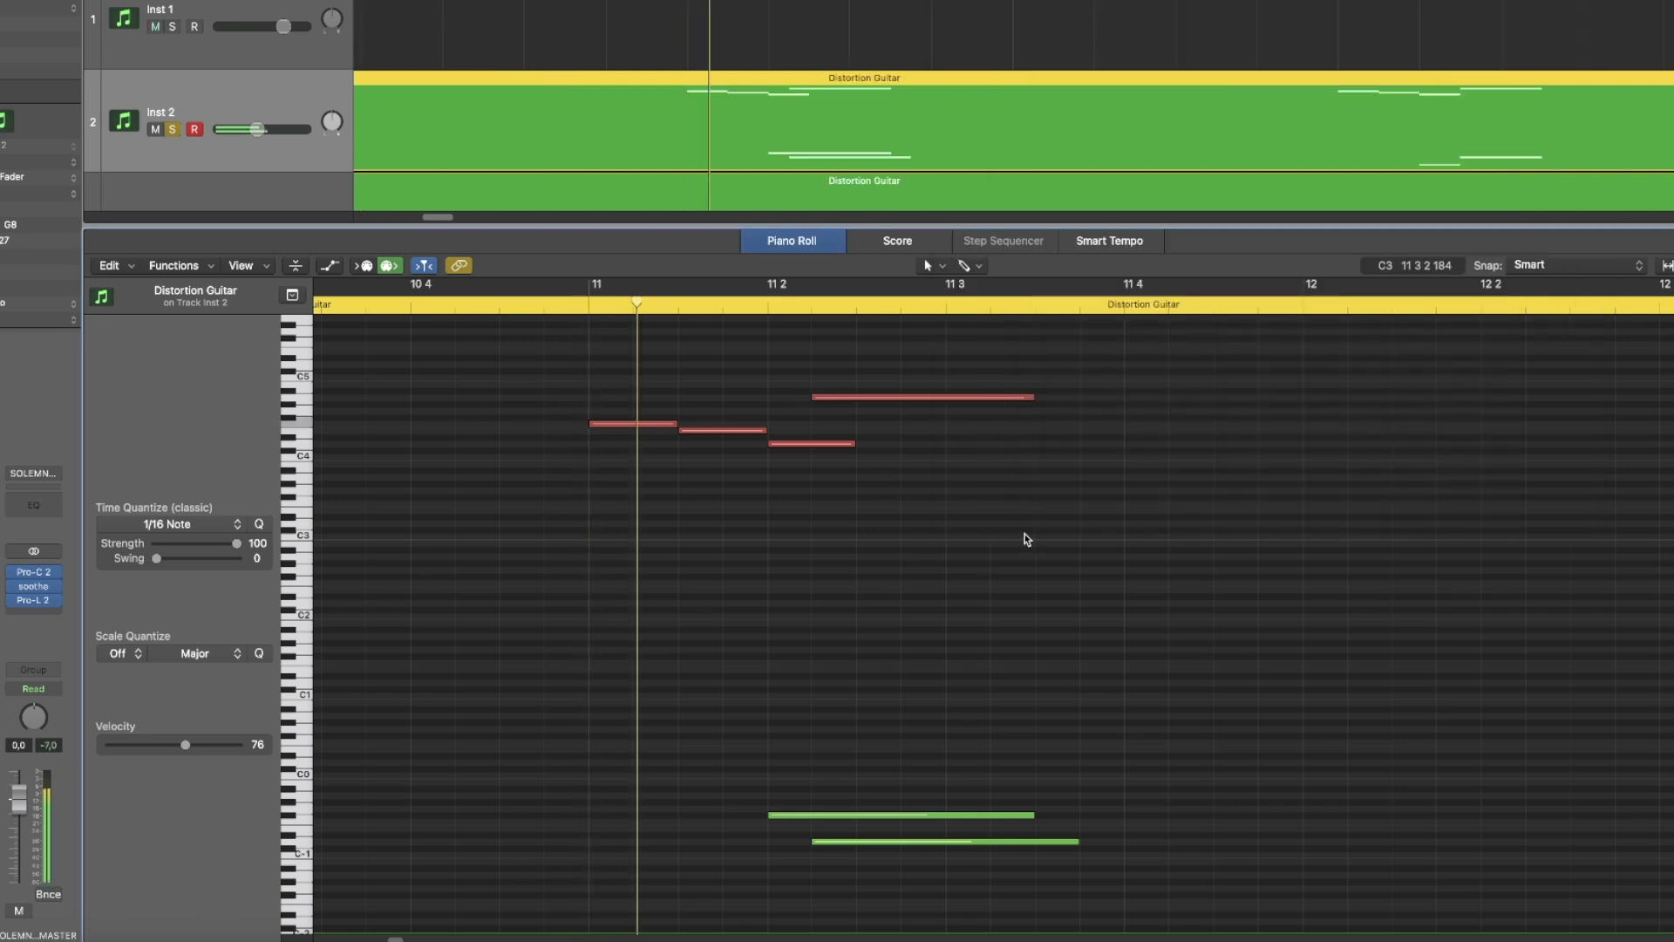
{"action": "key", "text": "space"}
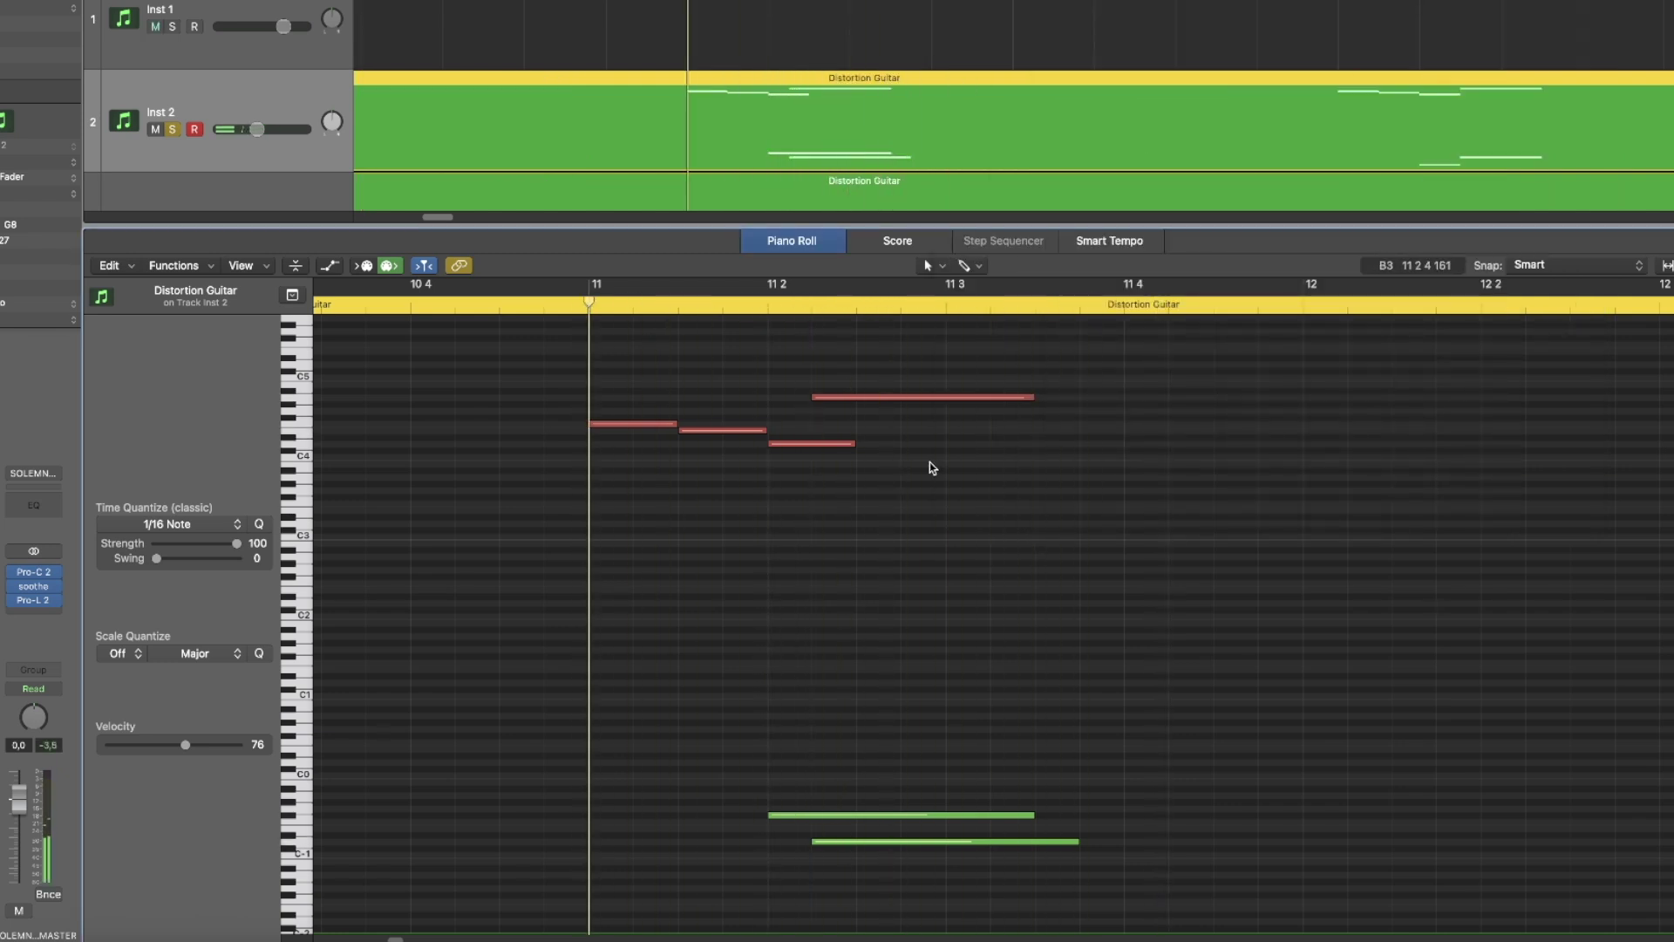
Step: Set Odin III's slide speed to 71 on the Advanced page while hearing the auto-slide
{"action": "key", "text": "v"}
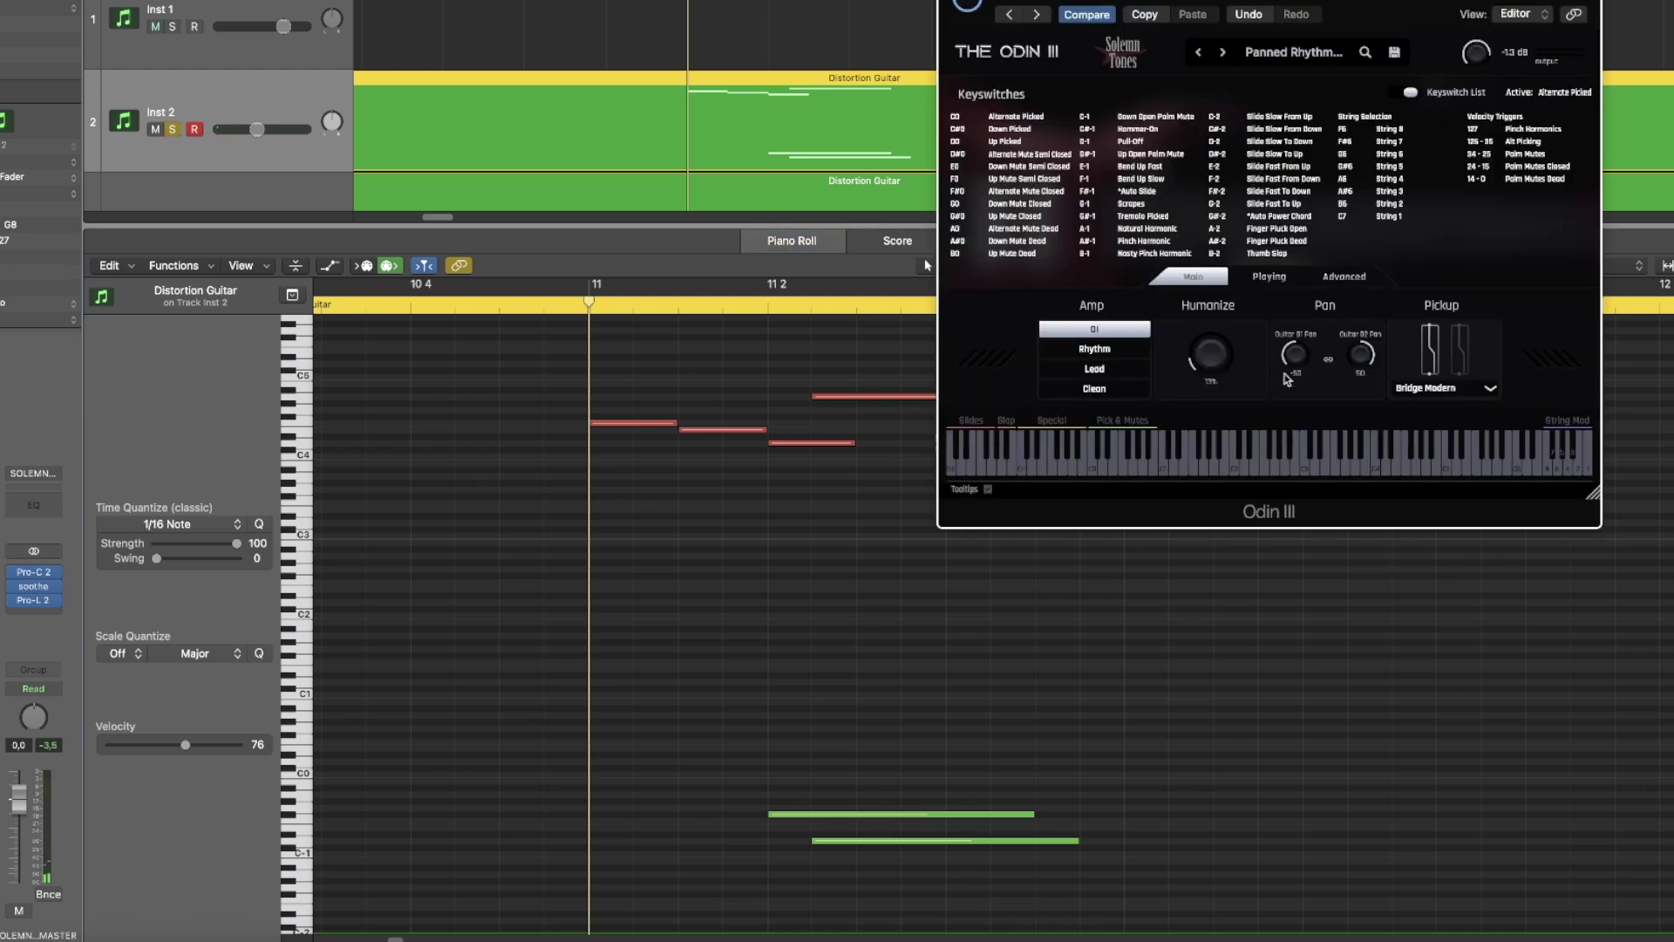
{"action": "left_click", "coordinate": [1334, 277]}
{"action": "key", "text": "space"}
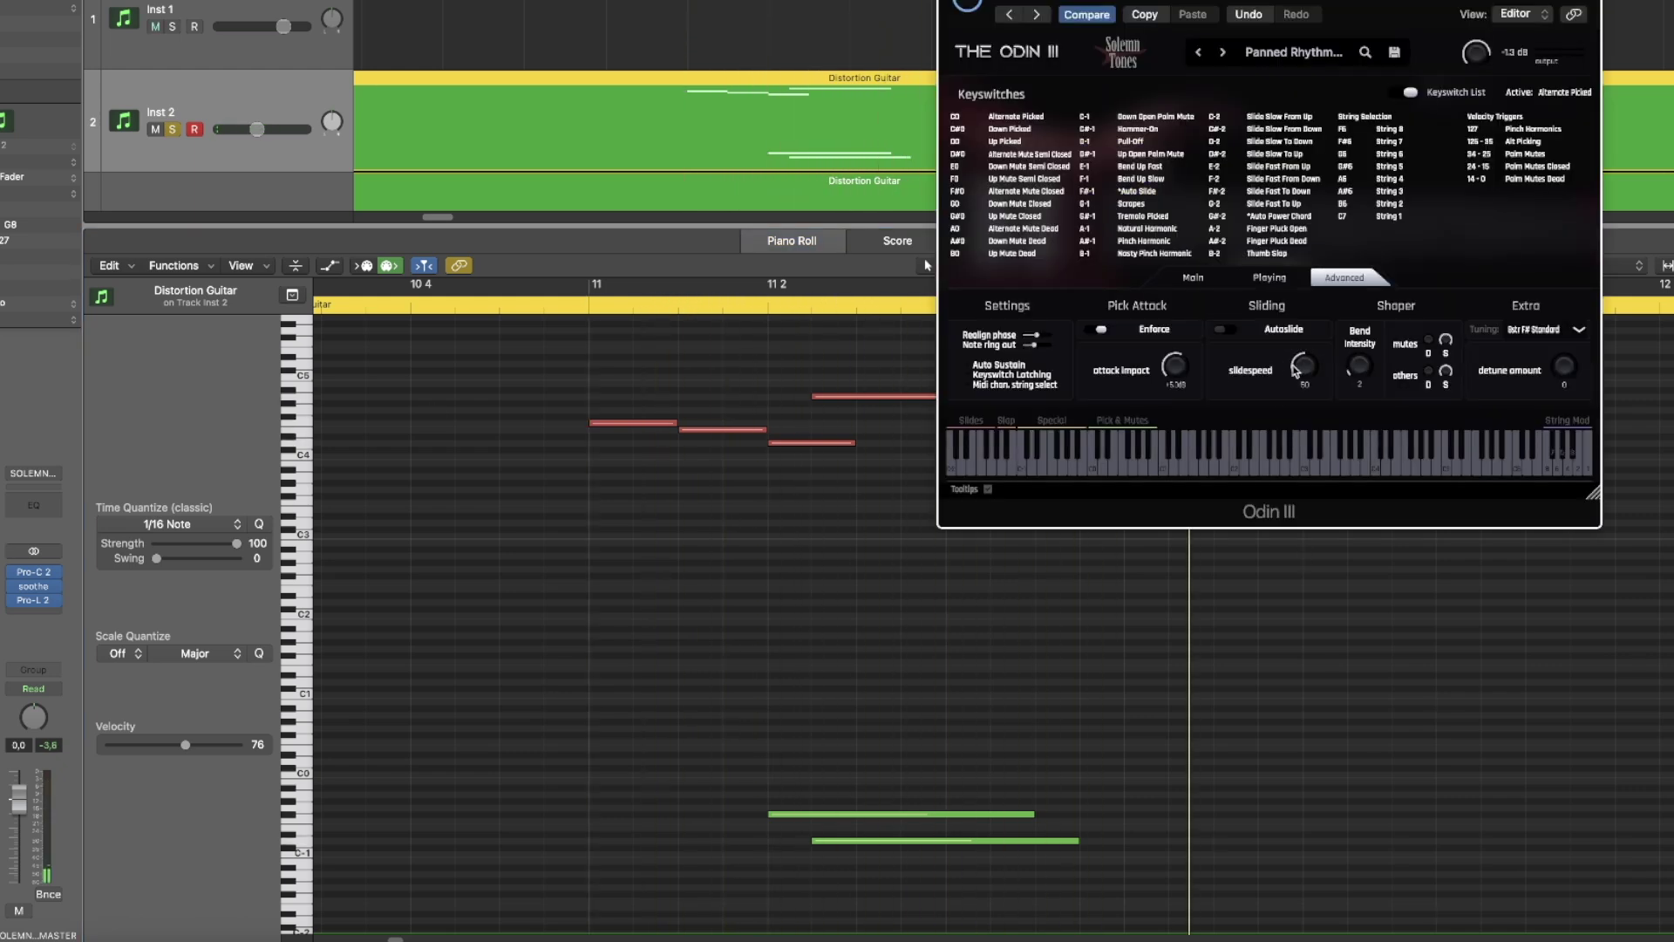
{"action": "left_click_drag", "start_coordinate": [1306, 368], "coordinate": [1310, 281]}
{"action": "left_click", "coordinate": [681, 400]}
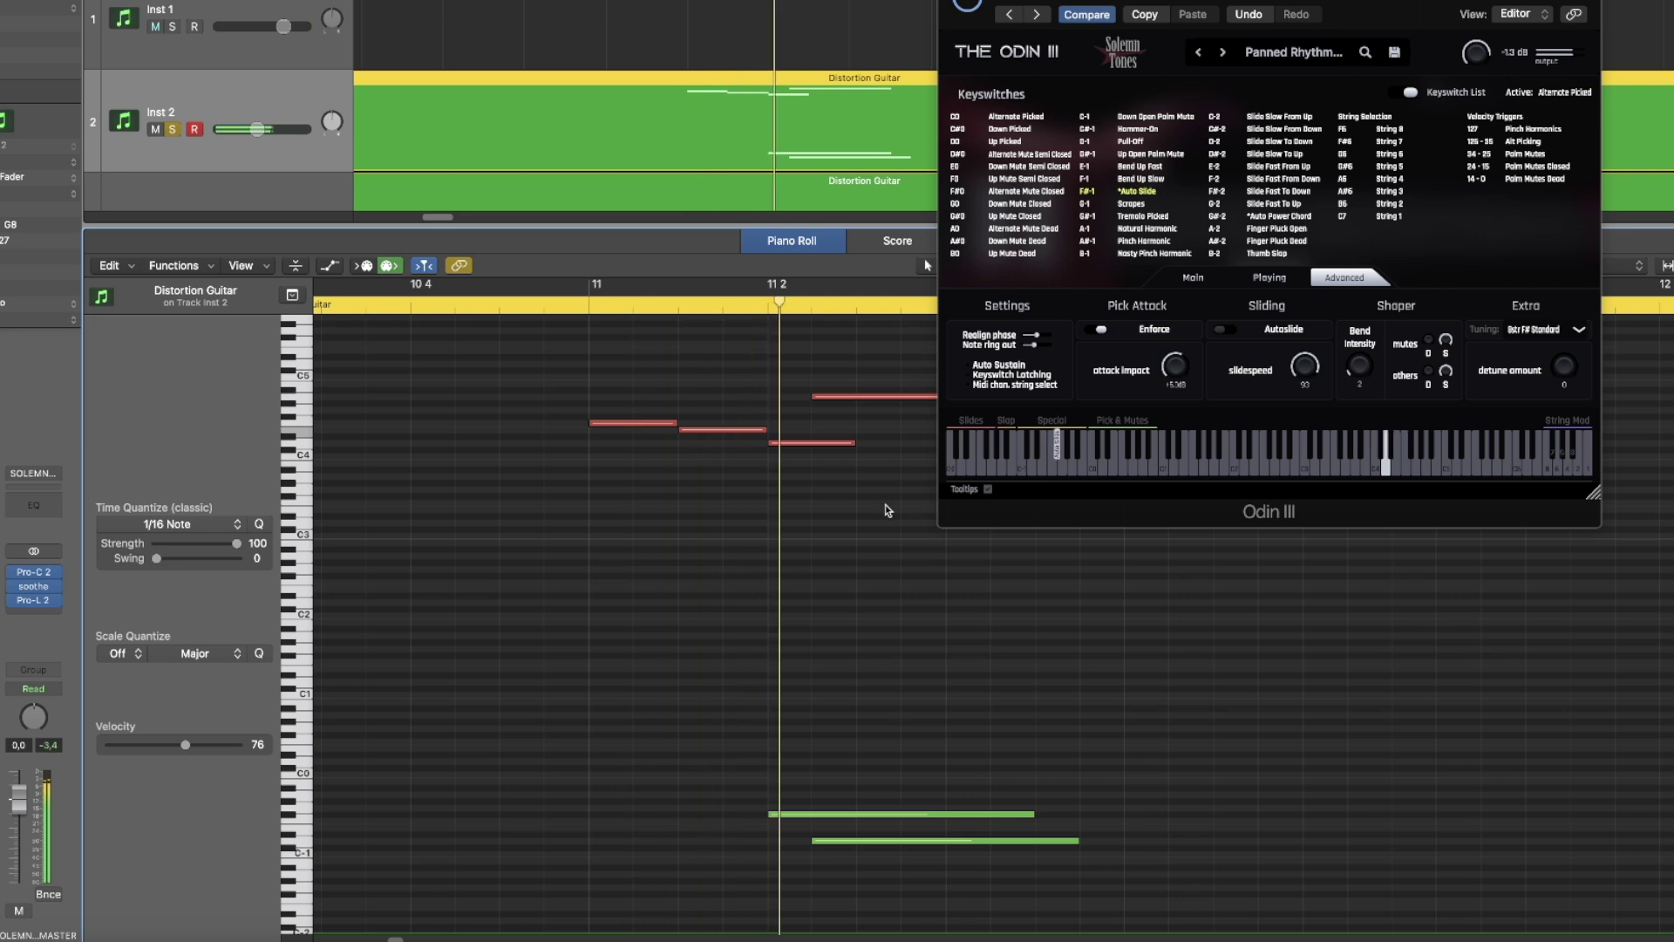
{"action": "left_click_drag", "start_coordinate": [1307, 370], "coordinate": [1320, 415]}
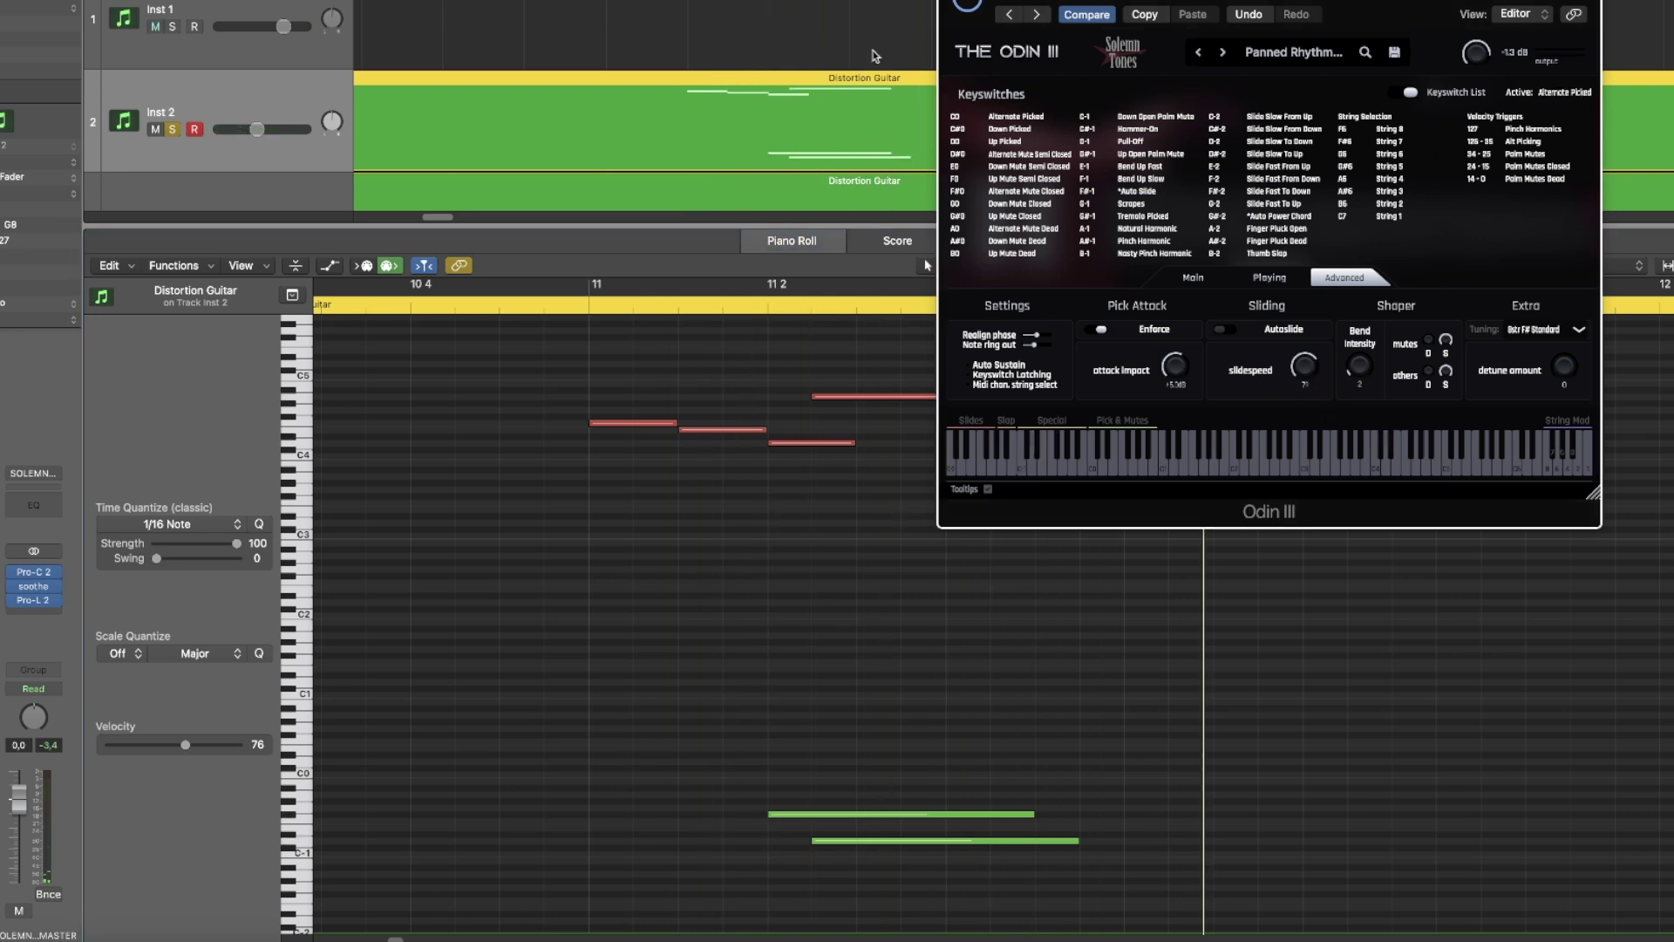
{"action": "key", "text": "v"}
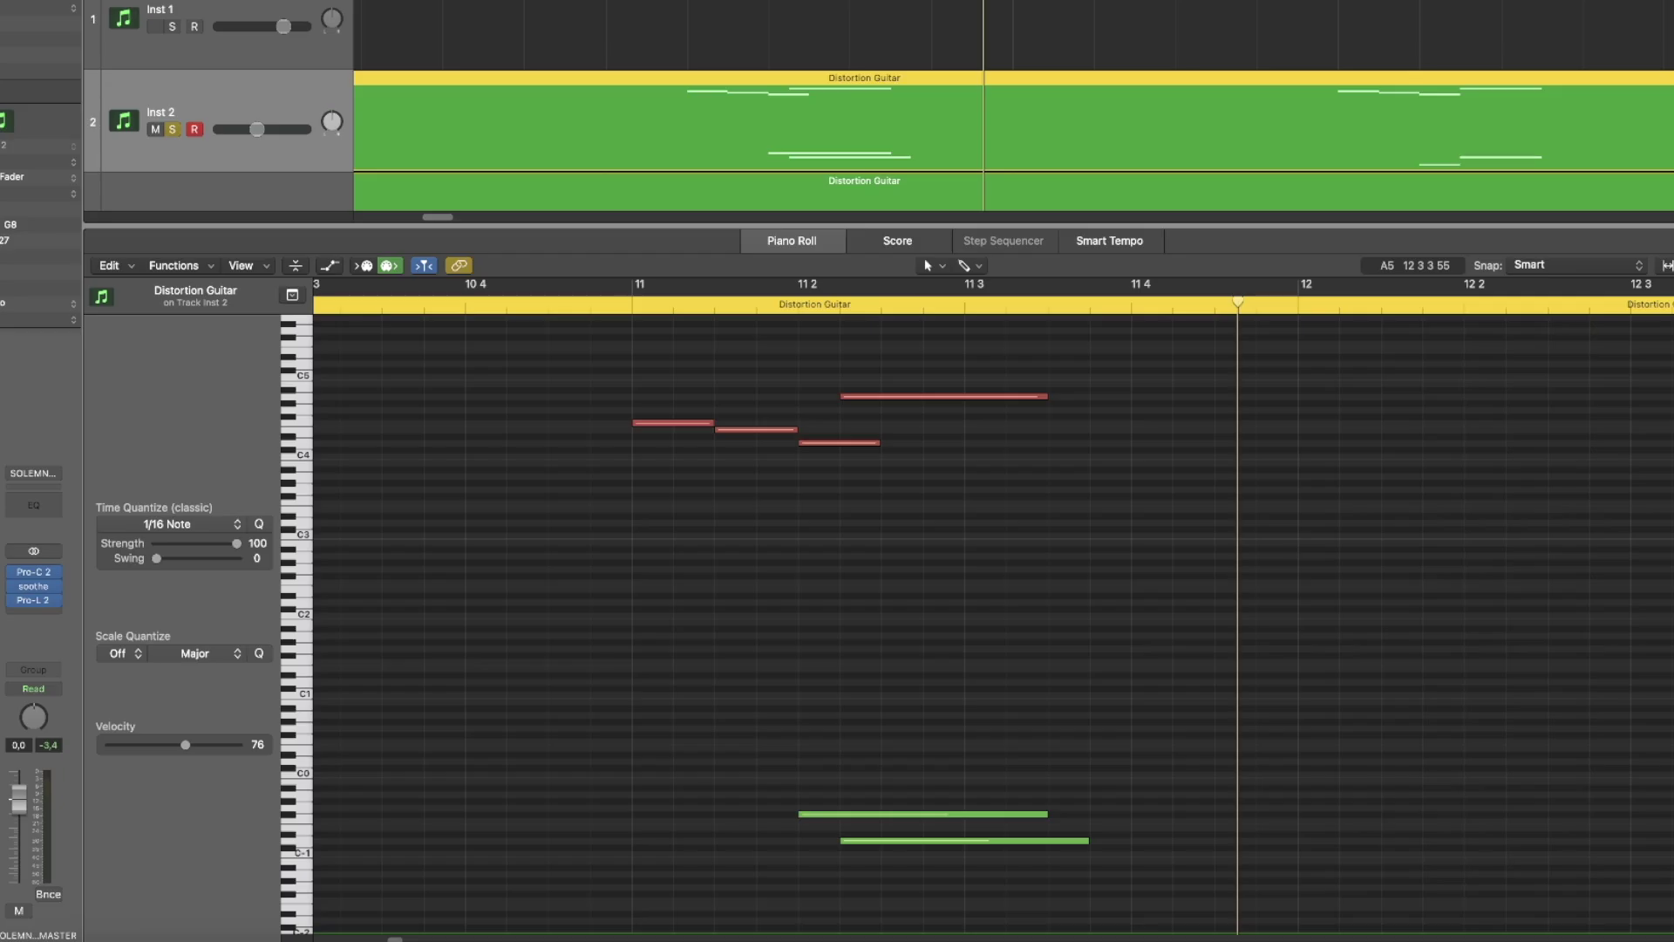
{"action": "key", "text": "super+Left"}
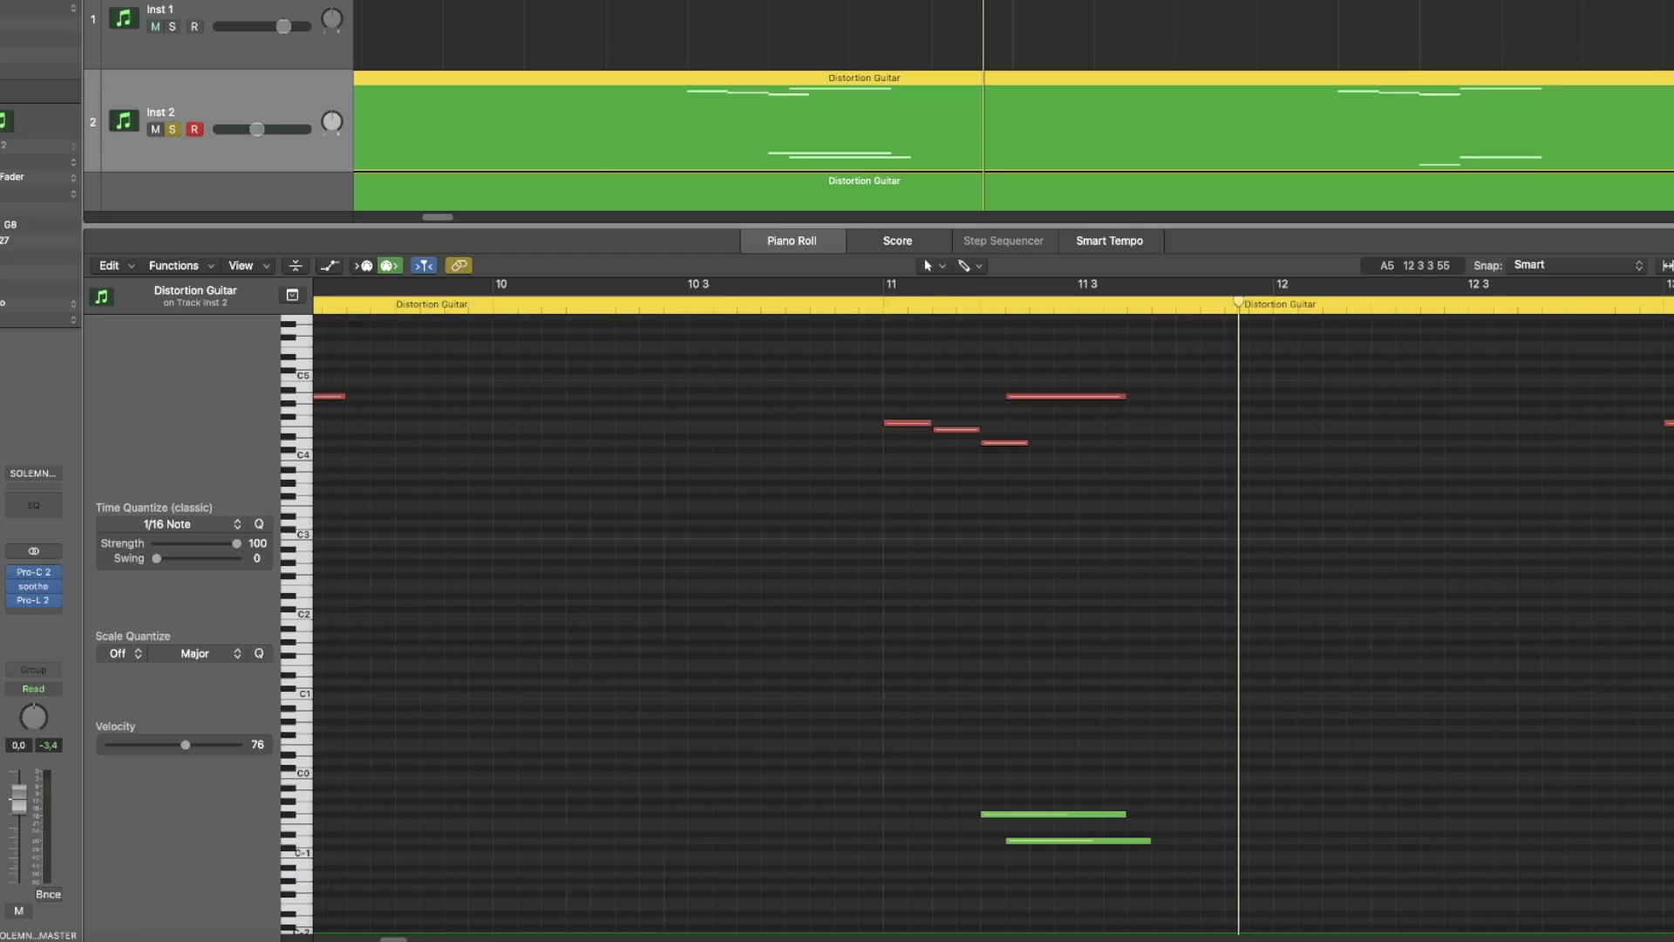
{"action": "left_click", "coordinate": [388, 288]}
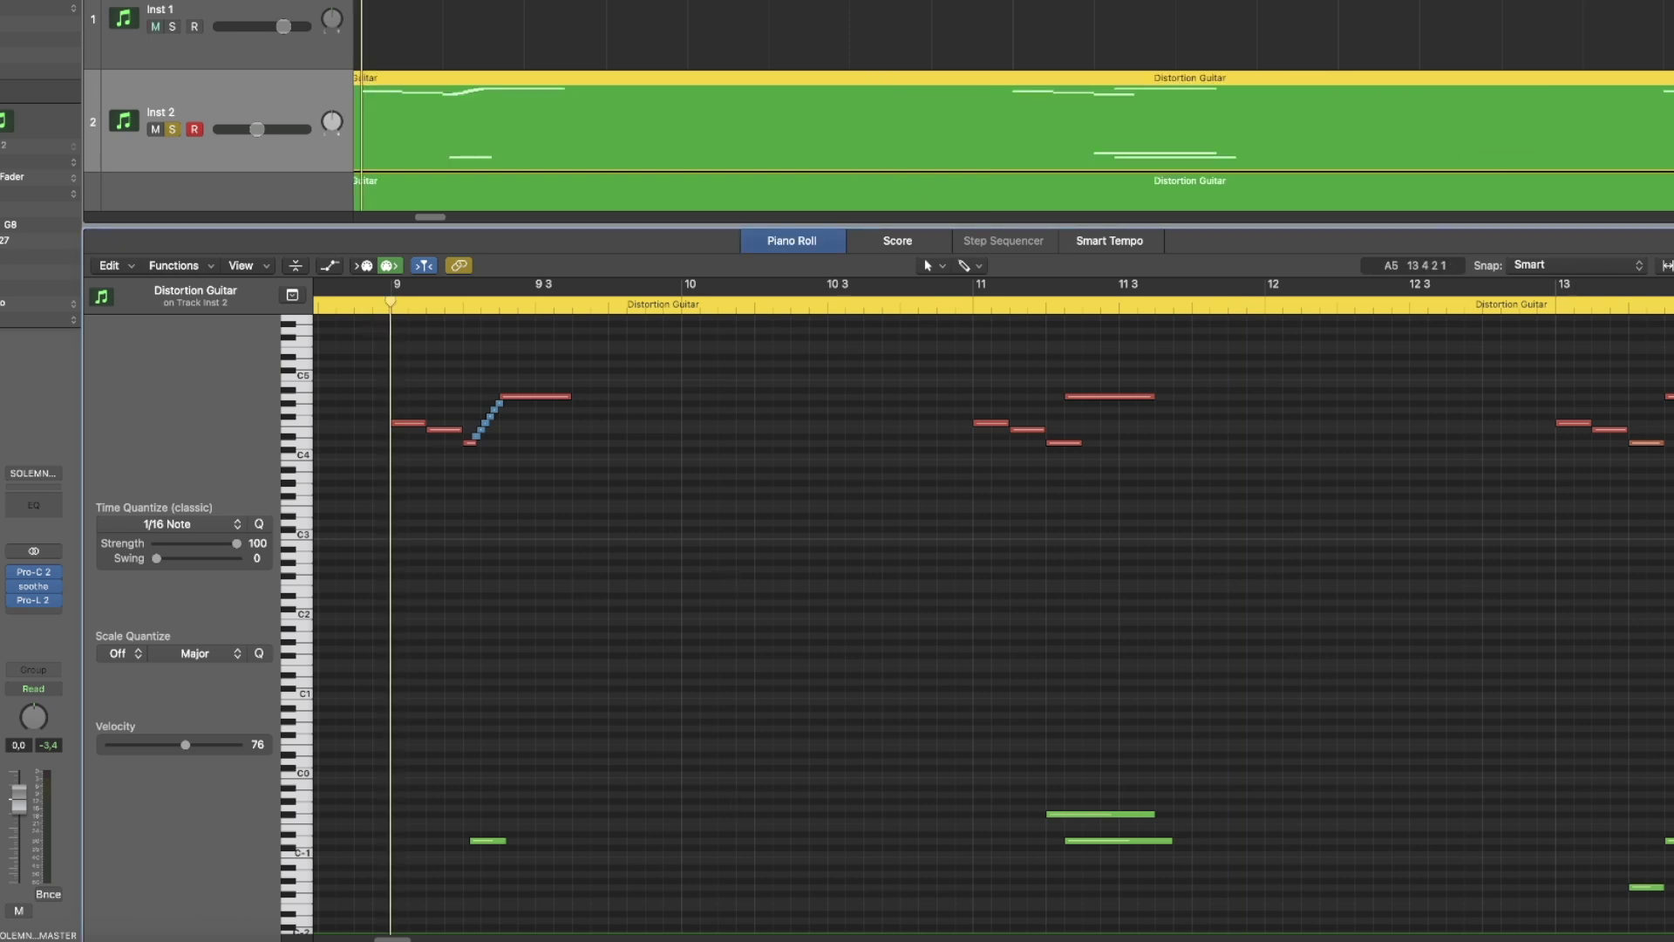
{"action": "key", "text": "super+Right"}
{"action": "key", "text": "super+Right"}
{"action": "key", "text": "super+Right"}
{"action": "key", "text": "super+Right"}
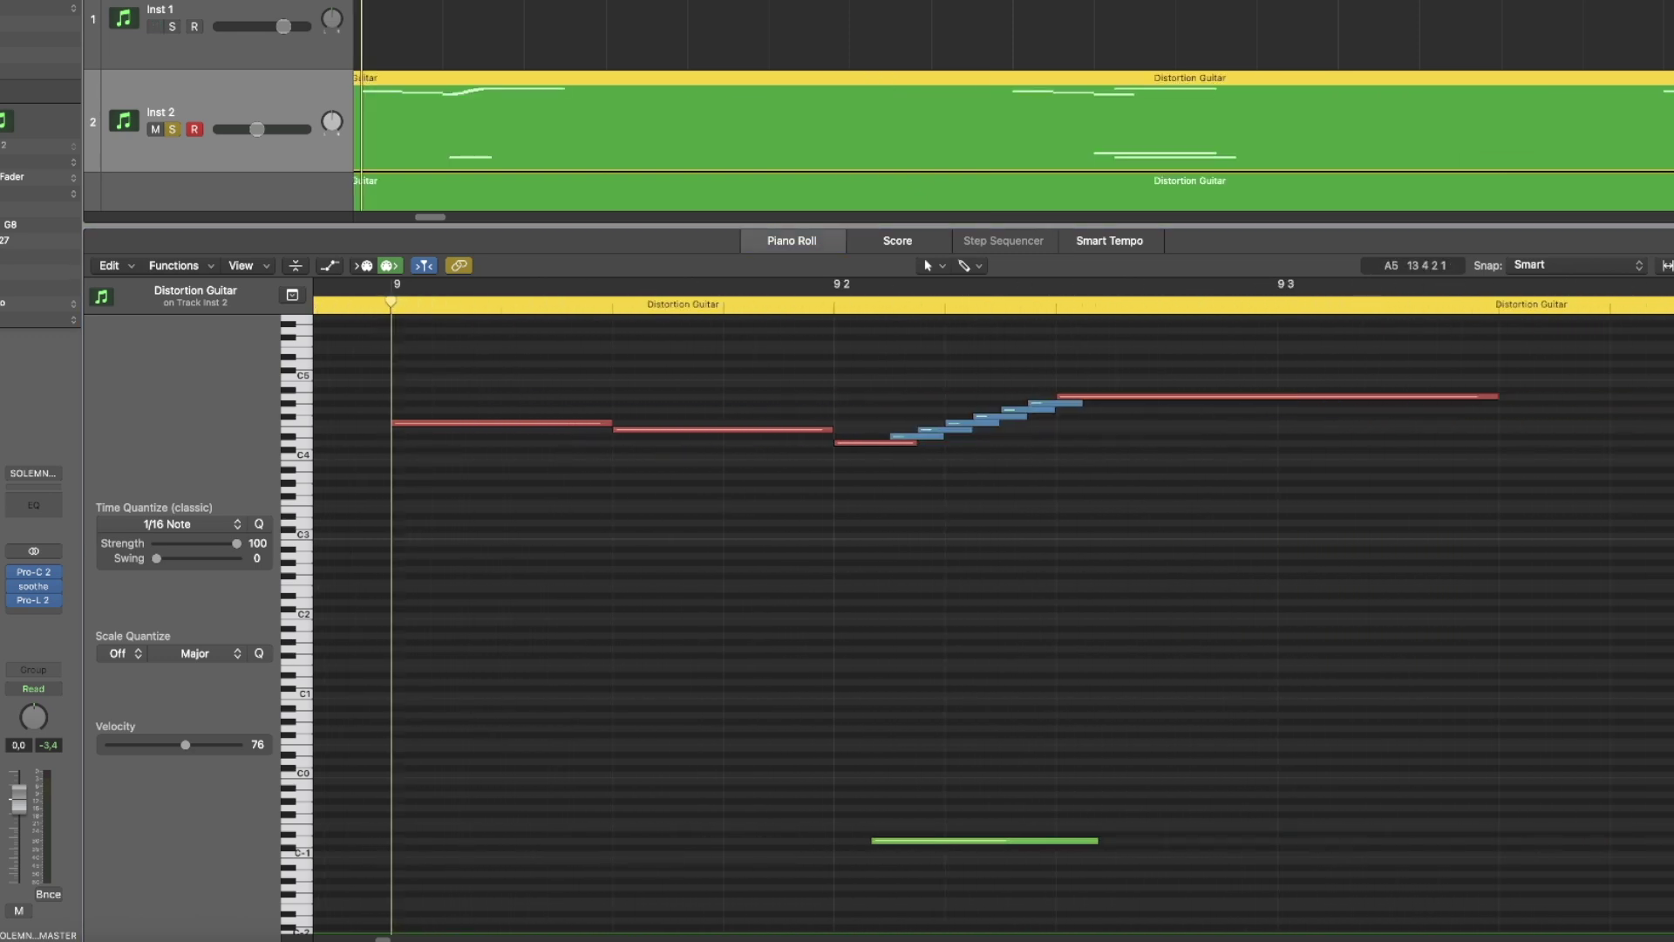
{"action": "key", "text": "super+Left"}
{"action": "key", "text": "super+Left"}
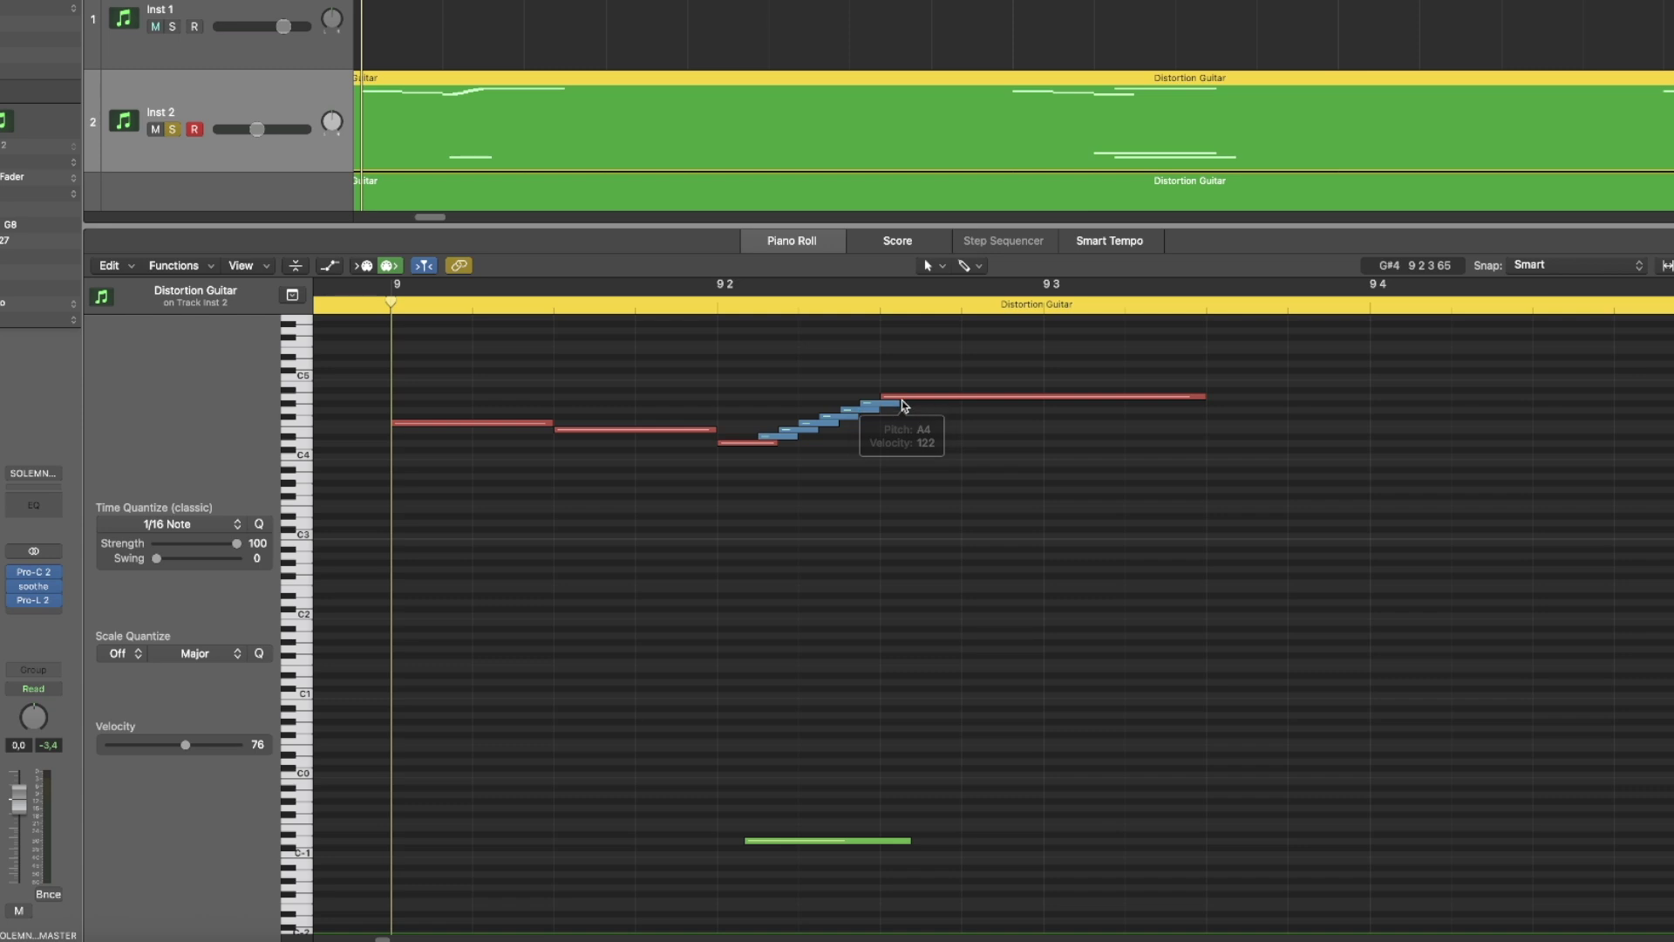
{"action": "left_click", "coordinate": [785, 842]}
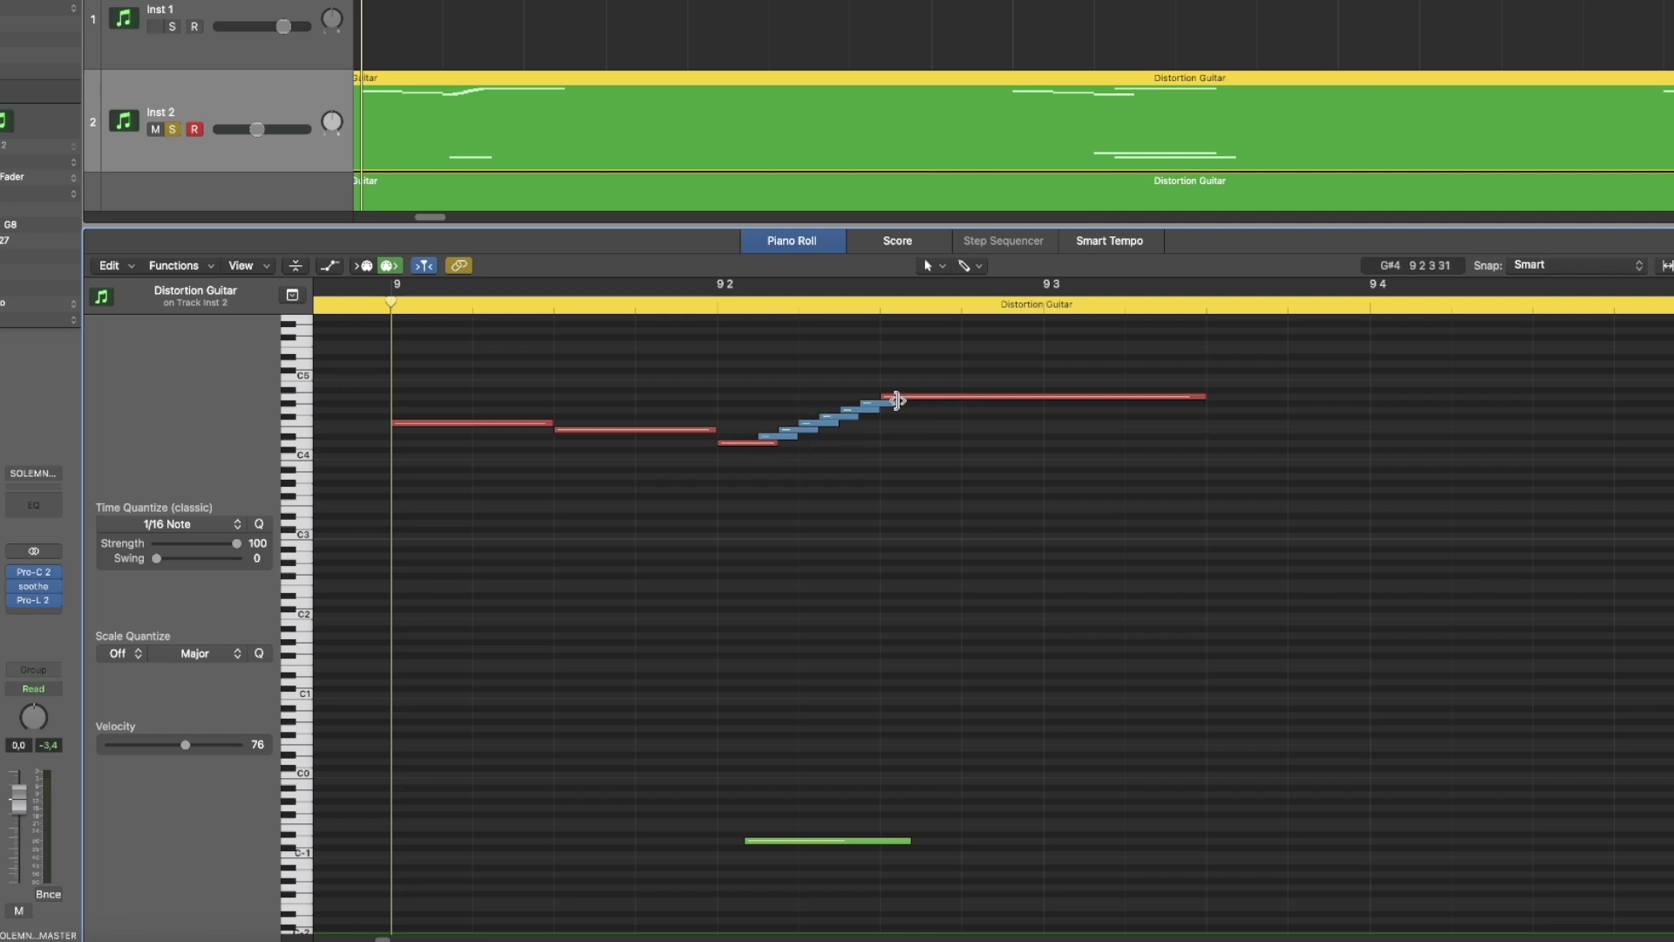
{"action": "scroll", "coordinate": [978, 388], "scroll_direction": "down", "scroll_amount": 3}
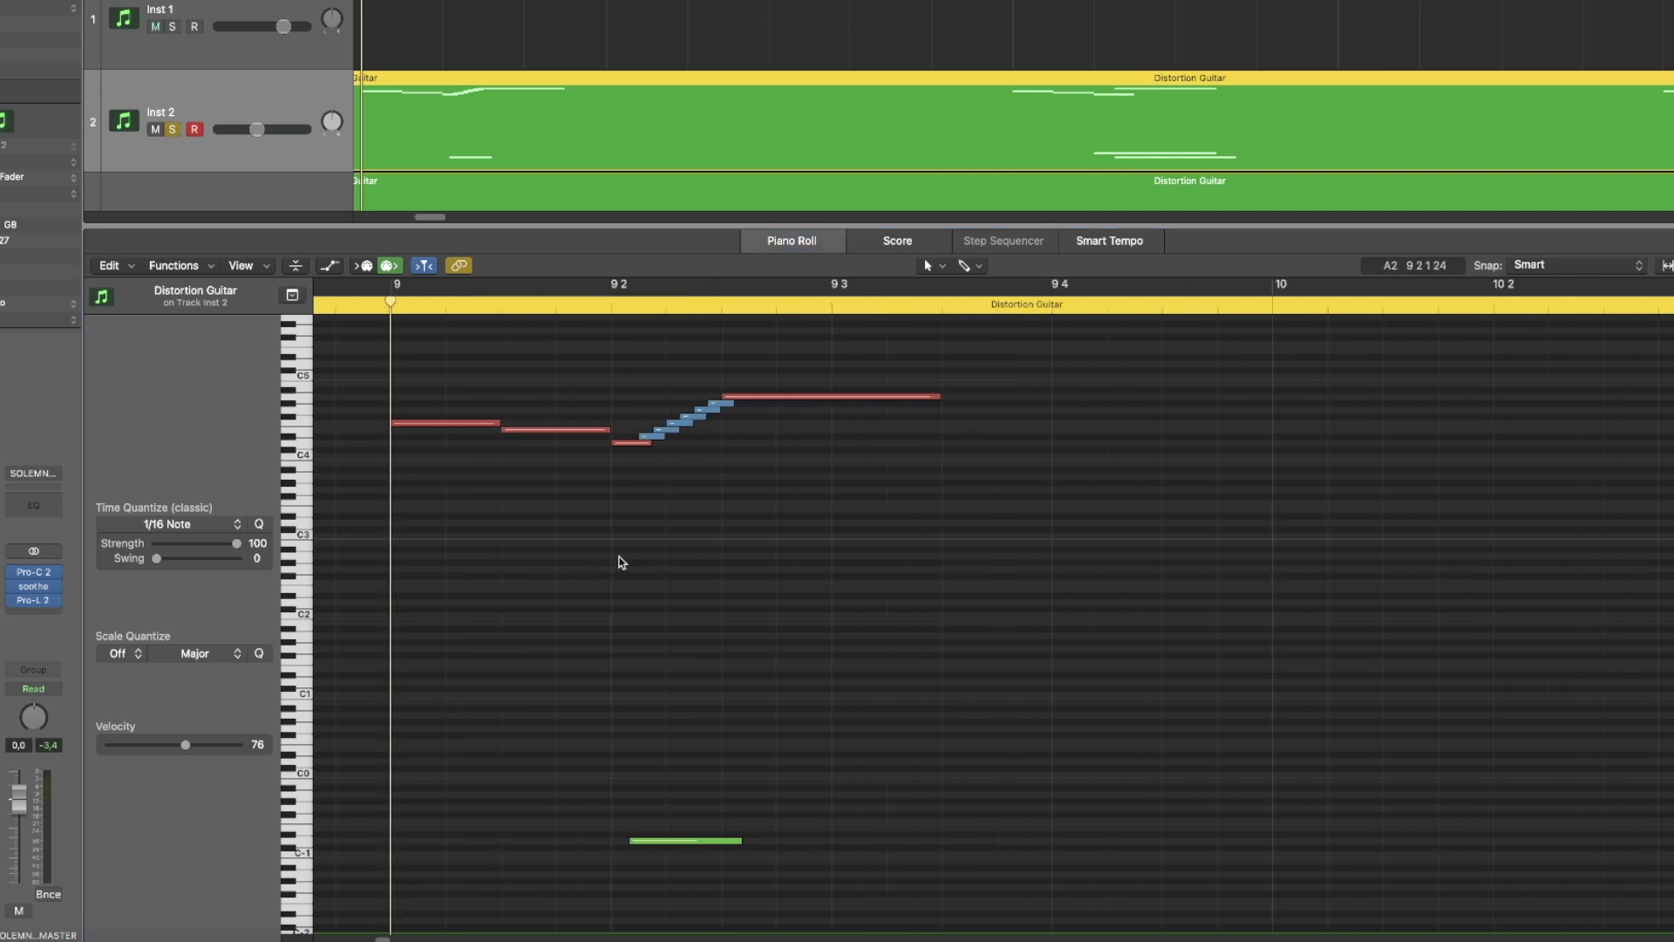
{"action": "key", "text": "space"}
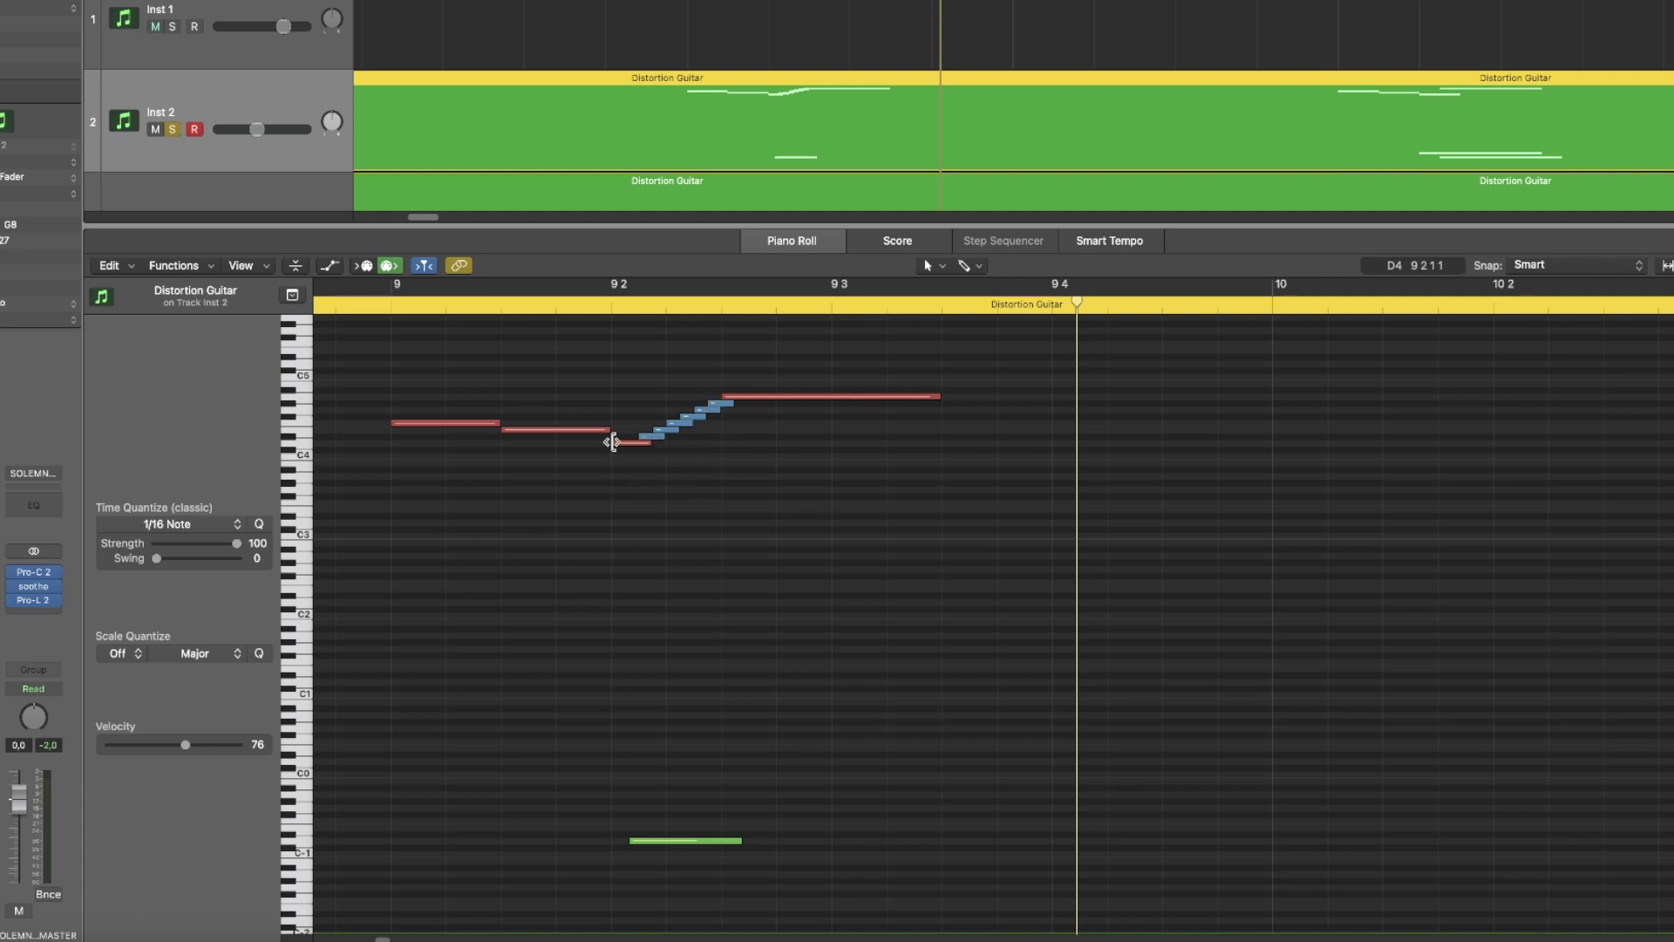
{"action": "mouse_move", "coordinate": [672, 428]}
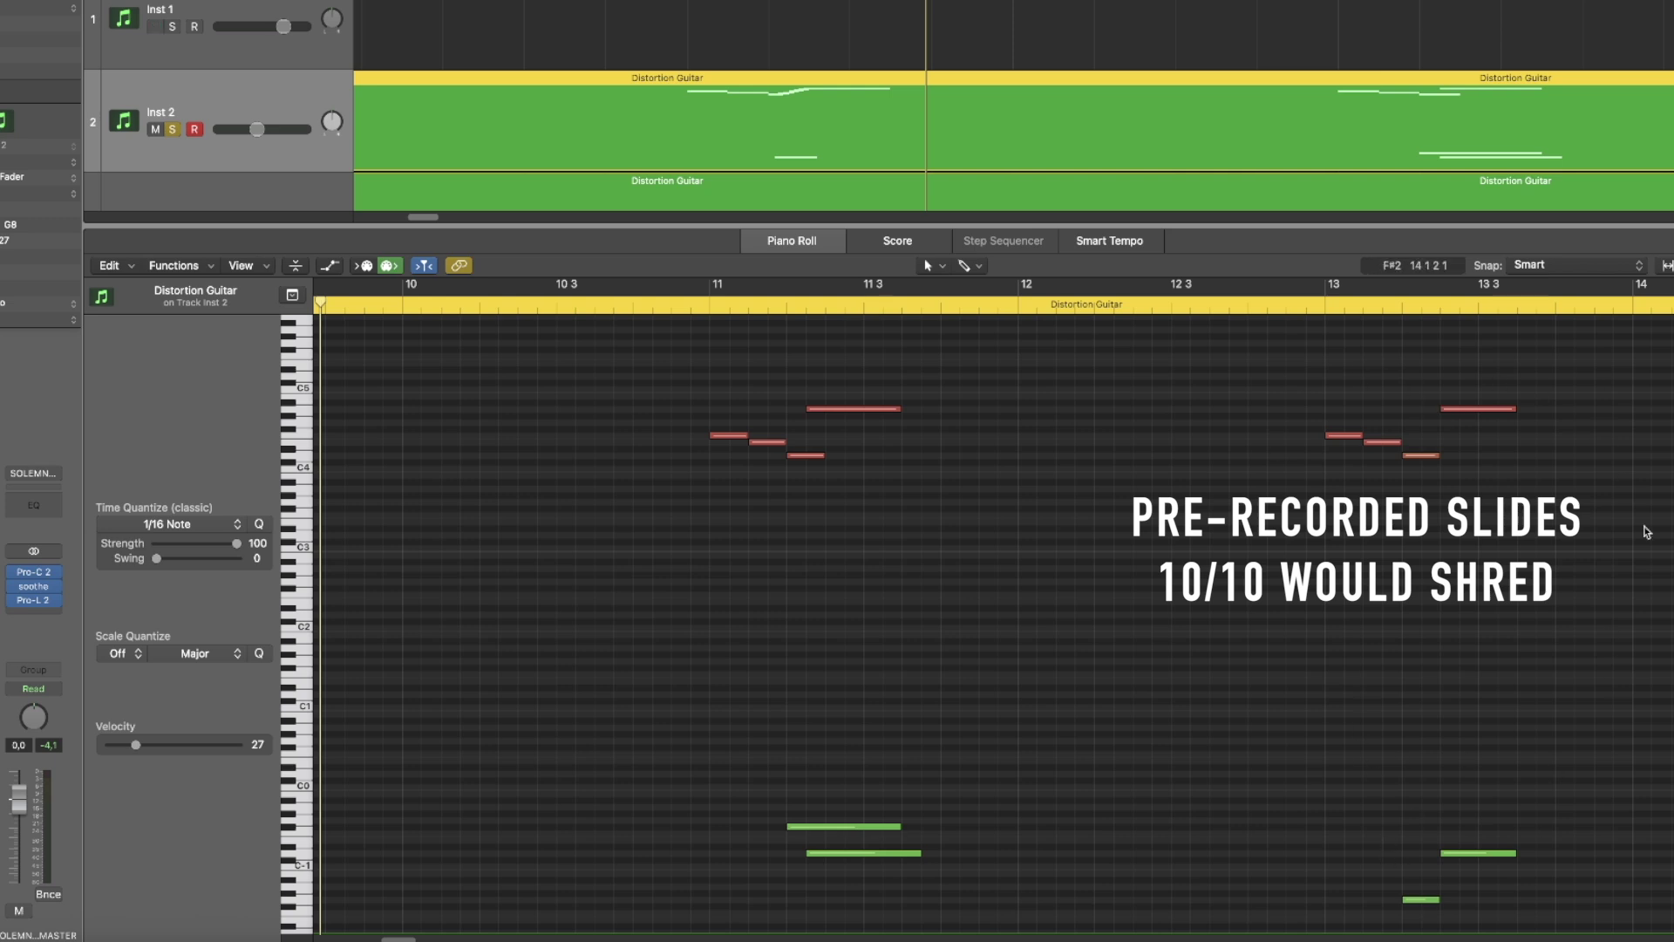
{"action": "left_click", "coordinate": [710, 304]}
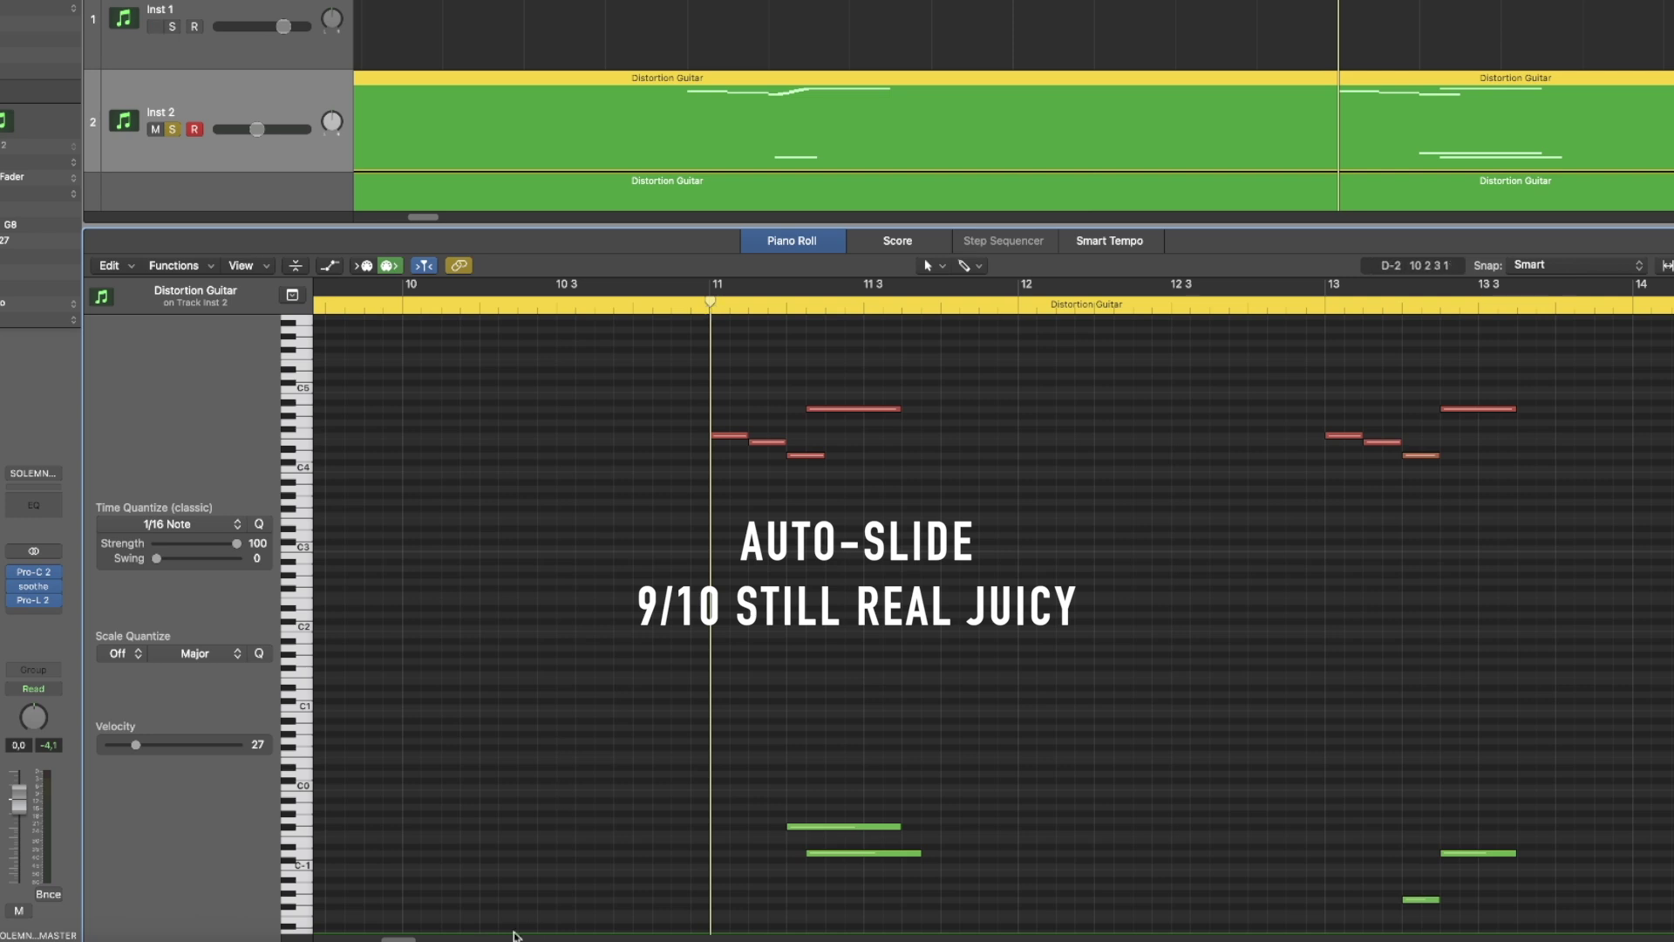